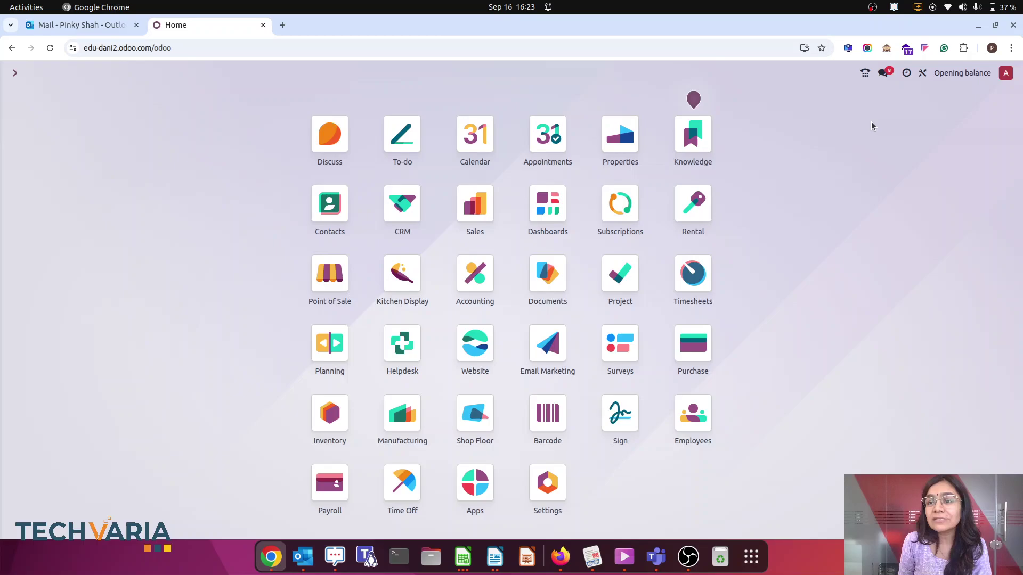
- Confirm the active company, open the Contacts app, and review the opening balance template
{"action": "left_click", "coordinate": [956, 74]}
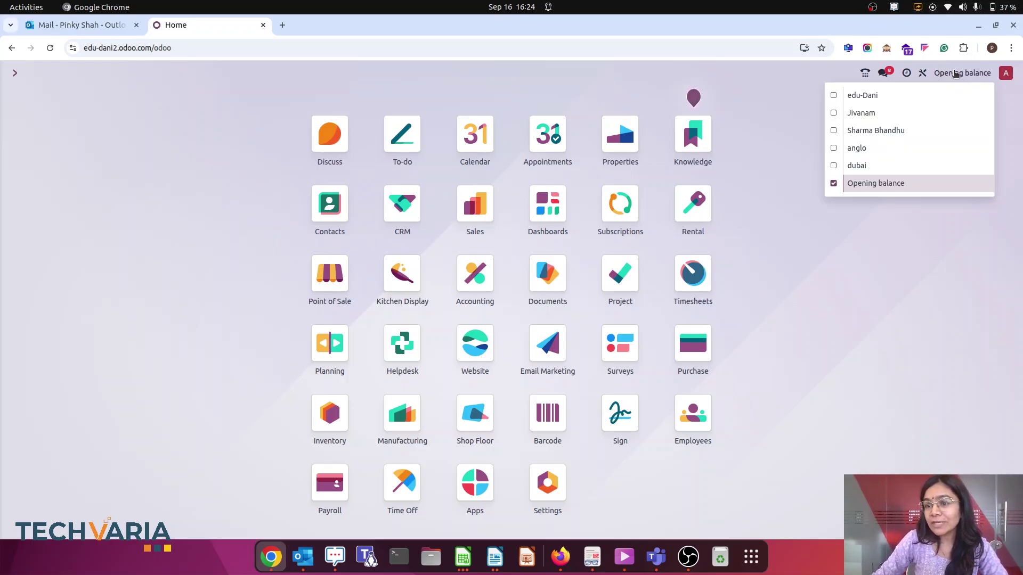
{"action": "left_click", "coordinate": [934, 316]}
{"action": "type", "text": "cont"}
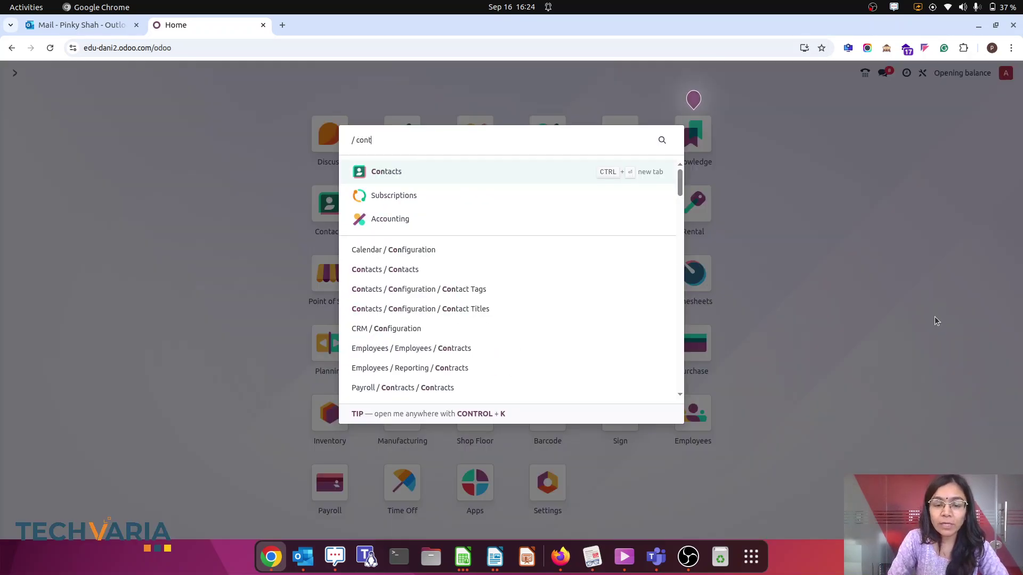
{"action": "key", "text": "BackSpace"}
{"action": "key", "text": "BackSpace"}
{"action": "key", "text": "BackSpace"}
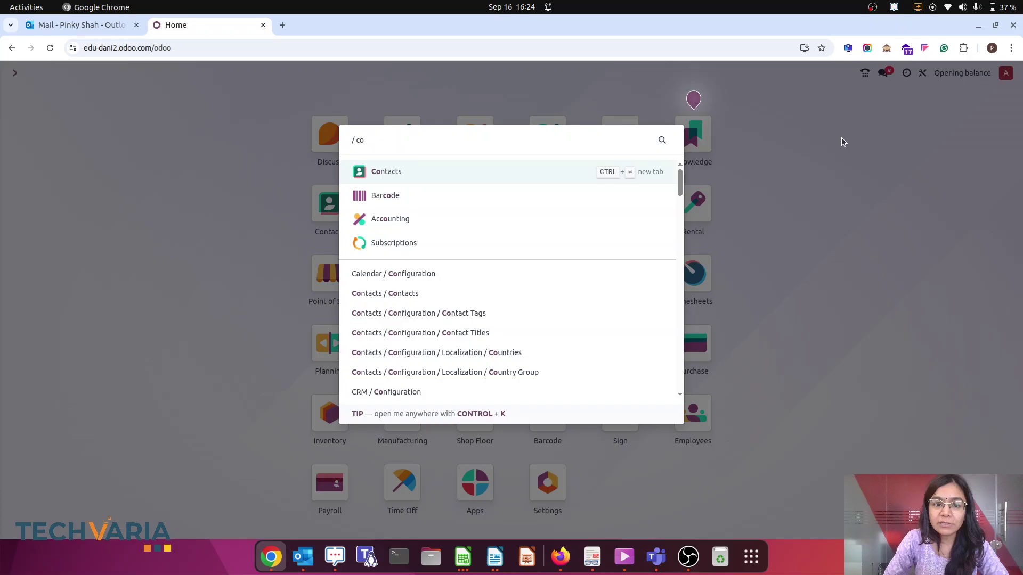
{"action": "type", "text": "on"}
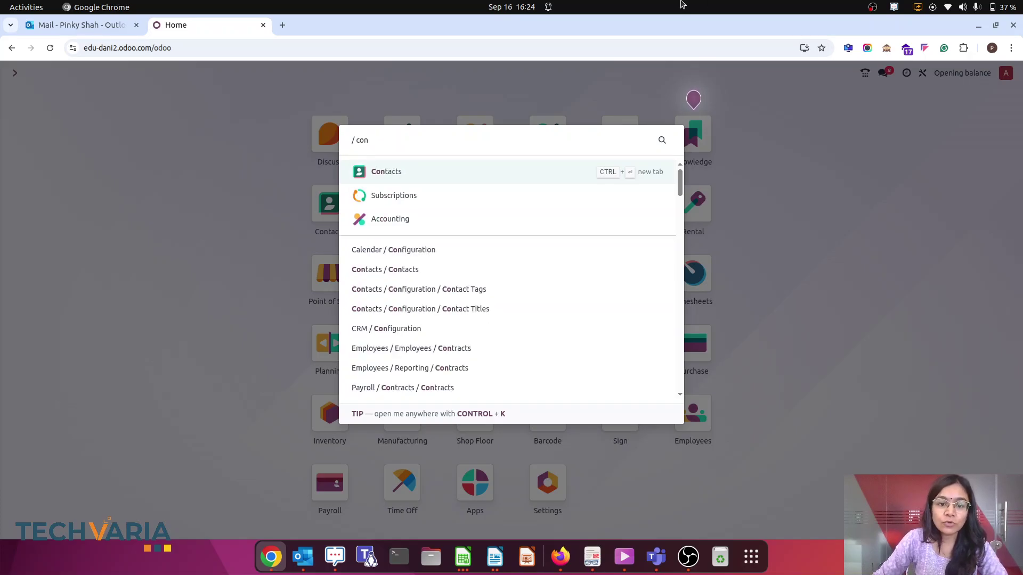
{"action": "left_click", "coordinate": [397, 171]}
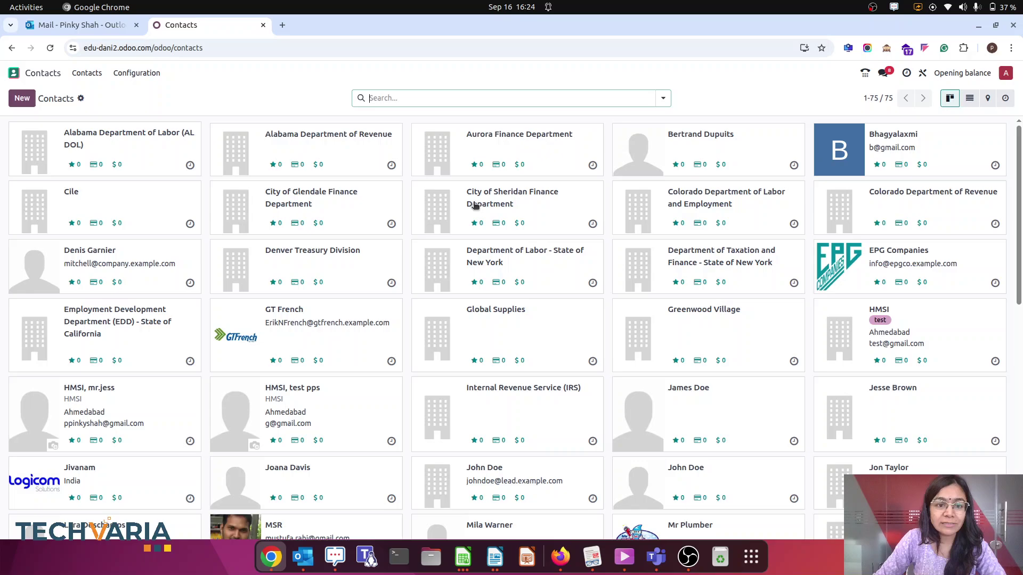
{"action": "left_click", "coordinate": [464, 558]}
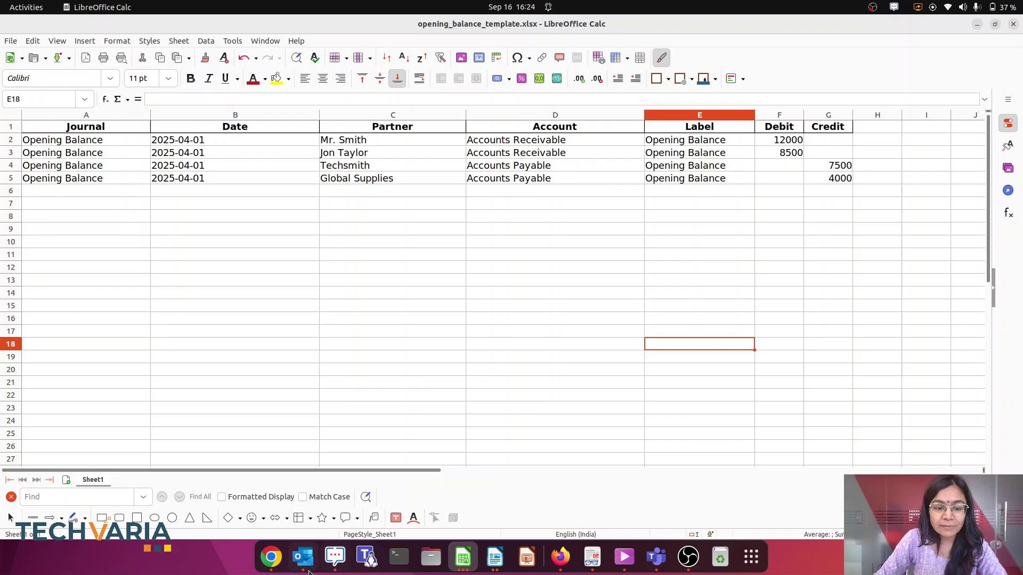
{"action": "left_click", "coordinate": [271, 558]}
- Find the first customer's contact and open their Customer Statement, showing a $0.00 balance
{"action": "type", "text": "smith"}
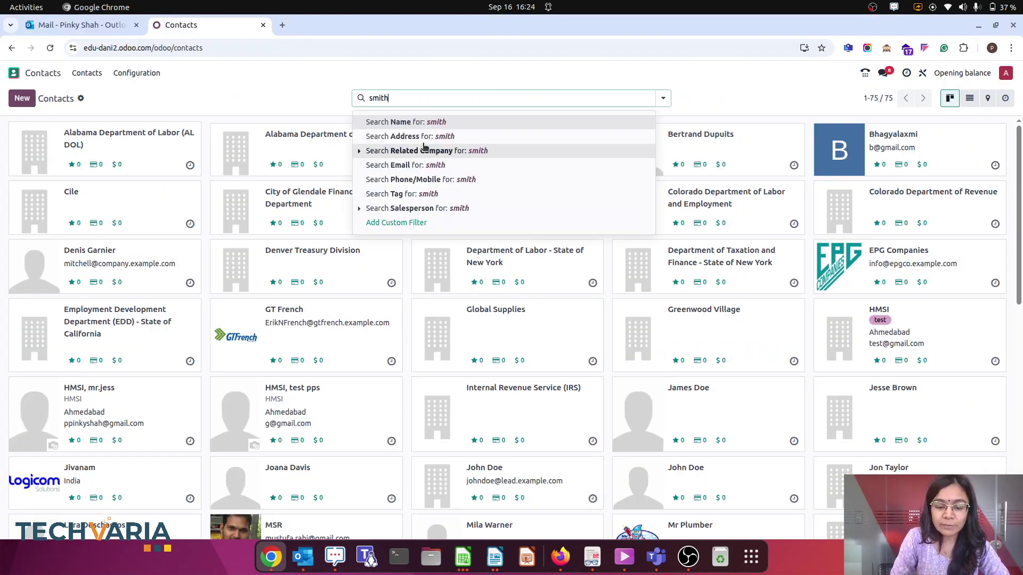
{"action": "key", "text": "Return"}
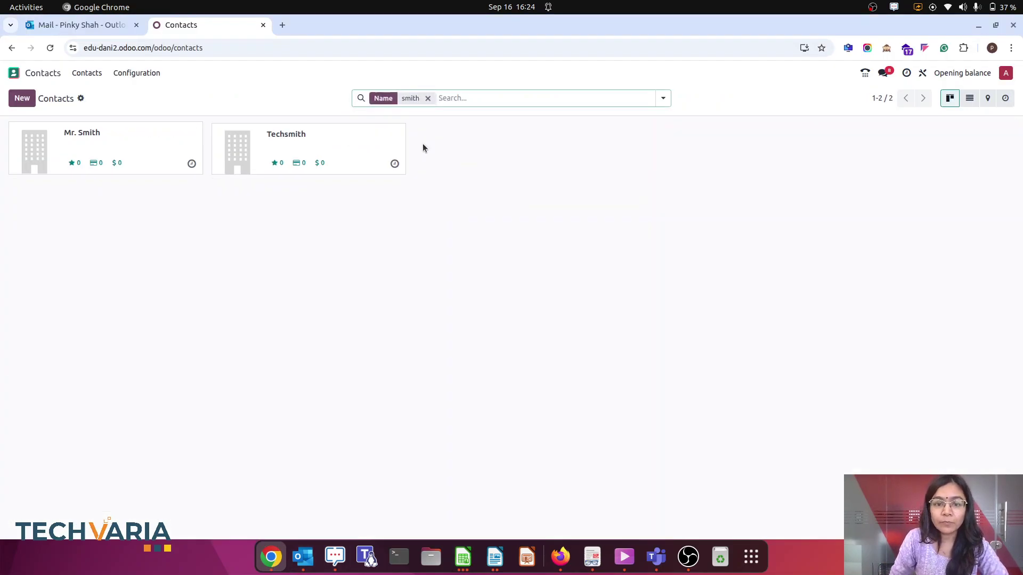
{"action": "left_click", "coordinate": [181, 136]}
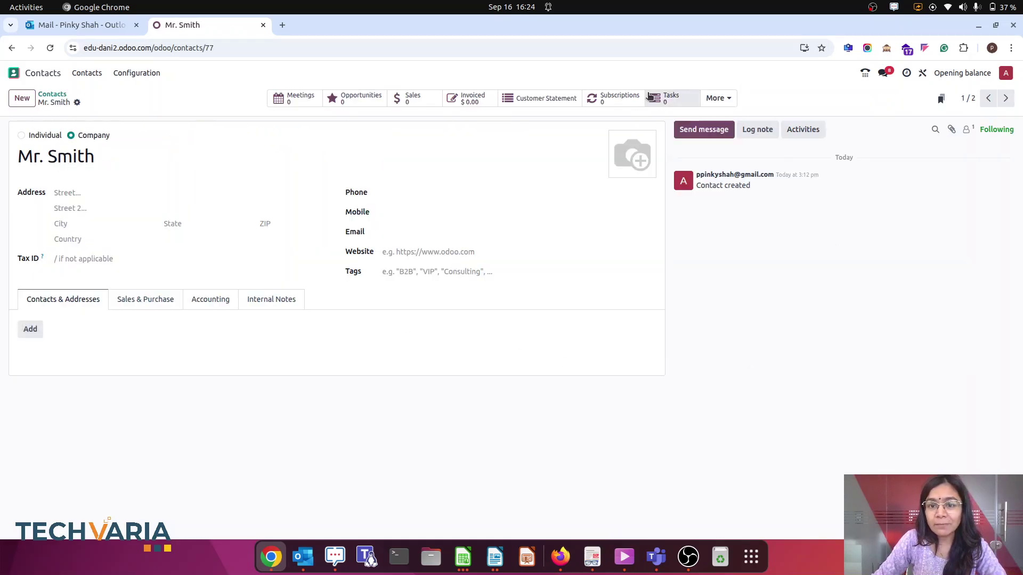
{"action": "left_click", "coordinate": [719, 102]}
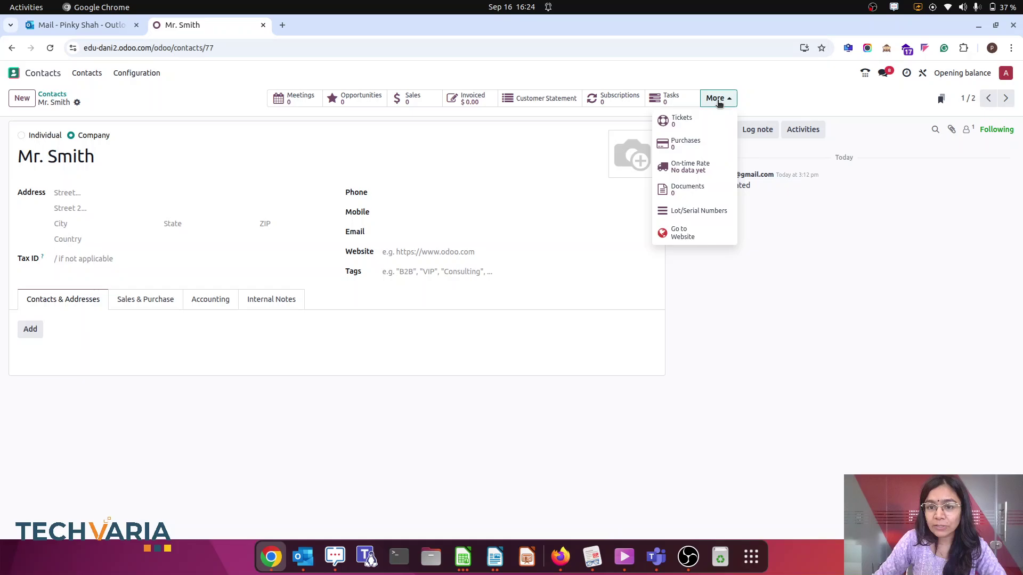
{"action": "left_click", "coordinate": [561, 106]}
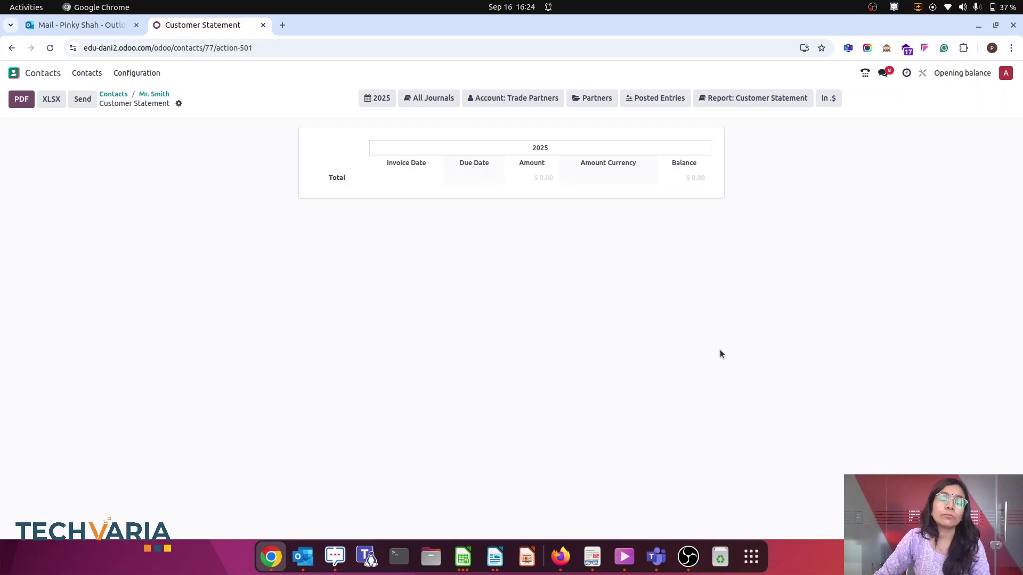
{"action": "left_click", "coordinate": [13, 83]}
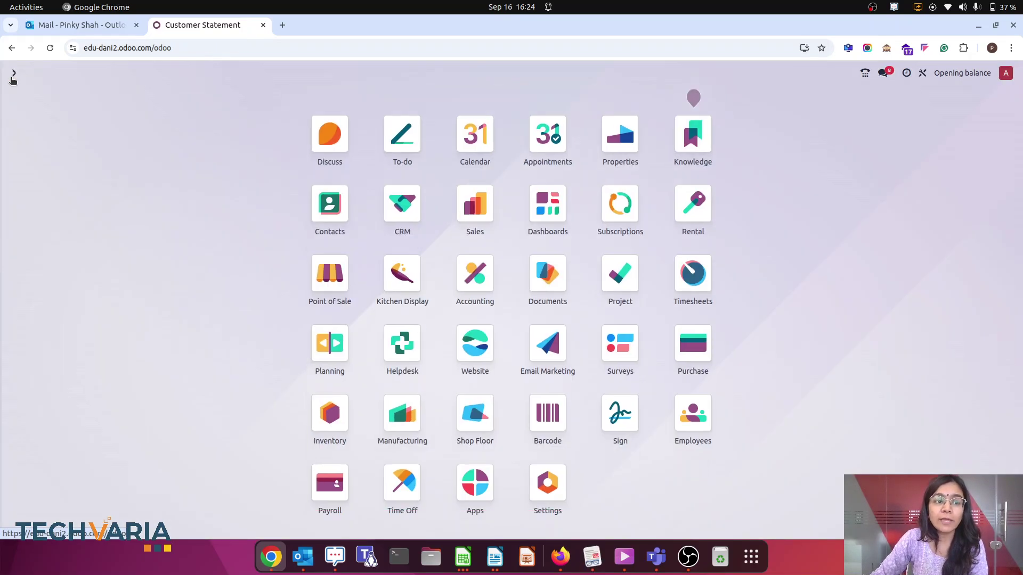
{"action": "type", "text": "jou"}
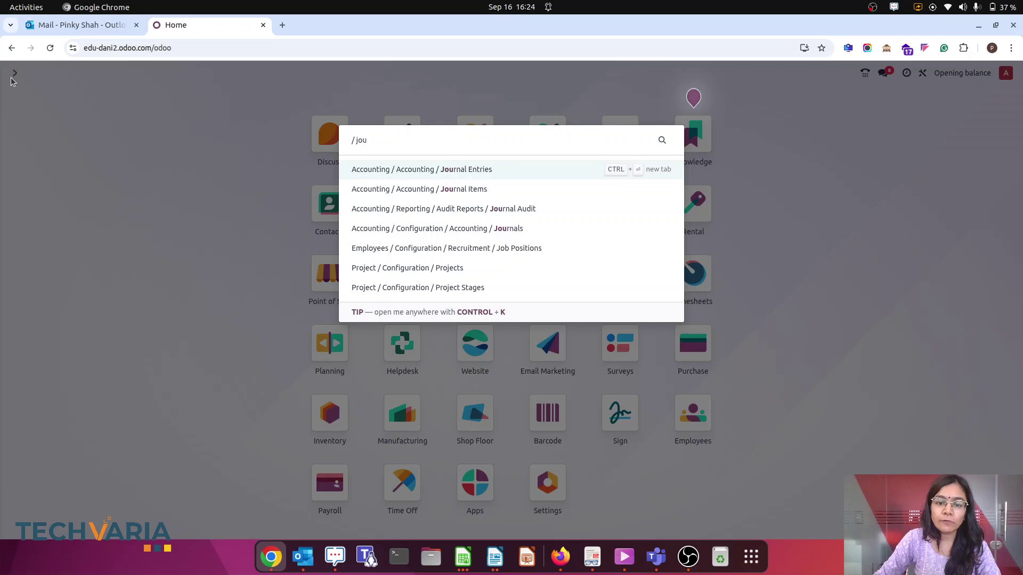
{"action": "left_click", "coordinate": [512, 229]}
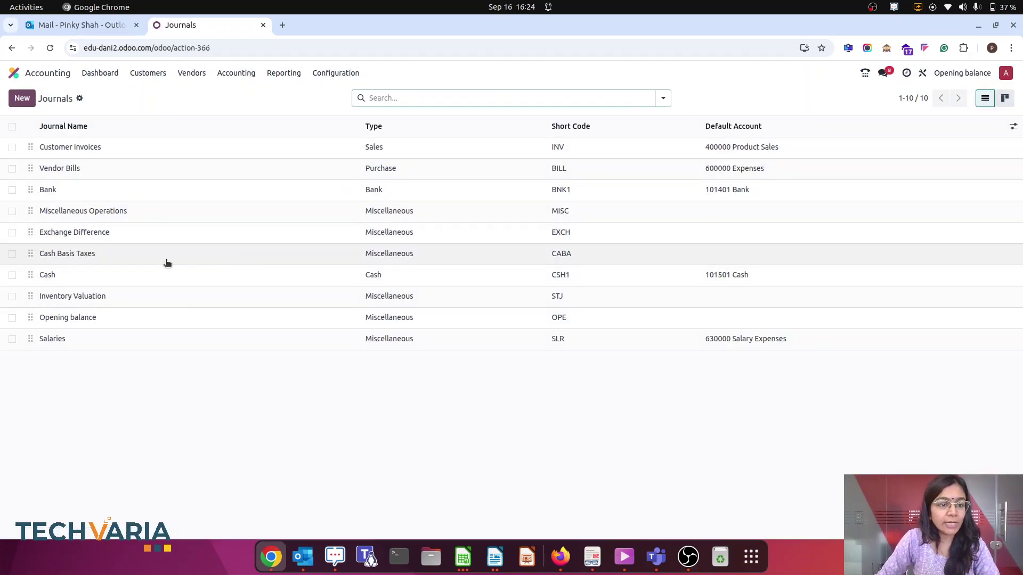
{"action": "left_click", "coordinate": [105, 319]}
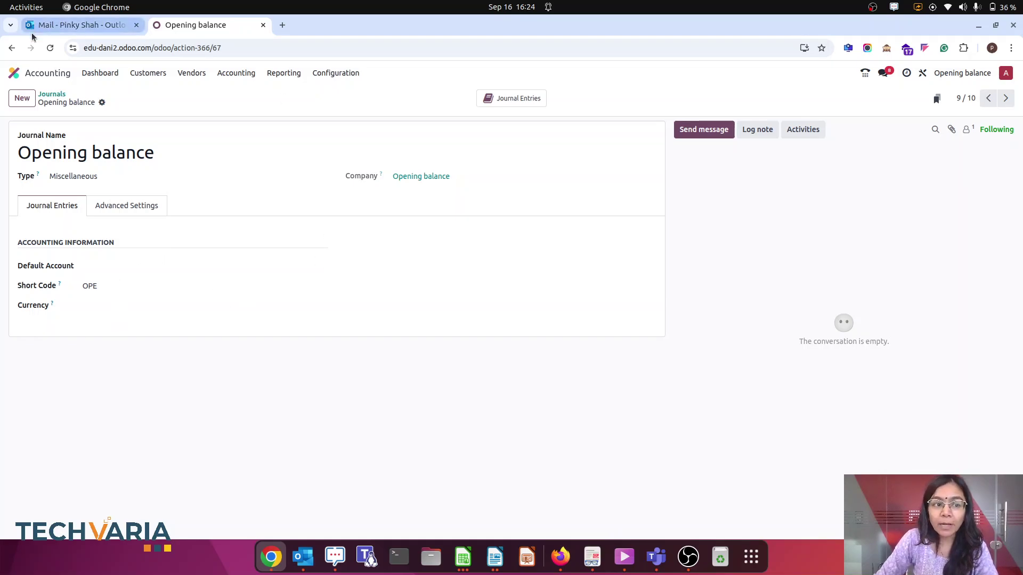
{"action": "left_click", "coordinate": [15, 73]}
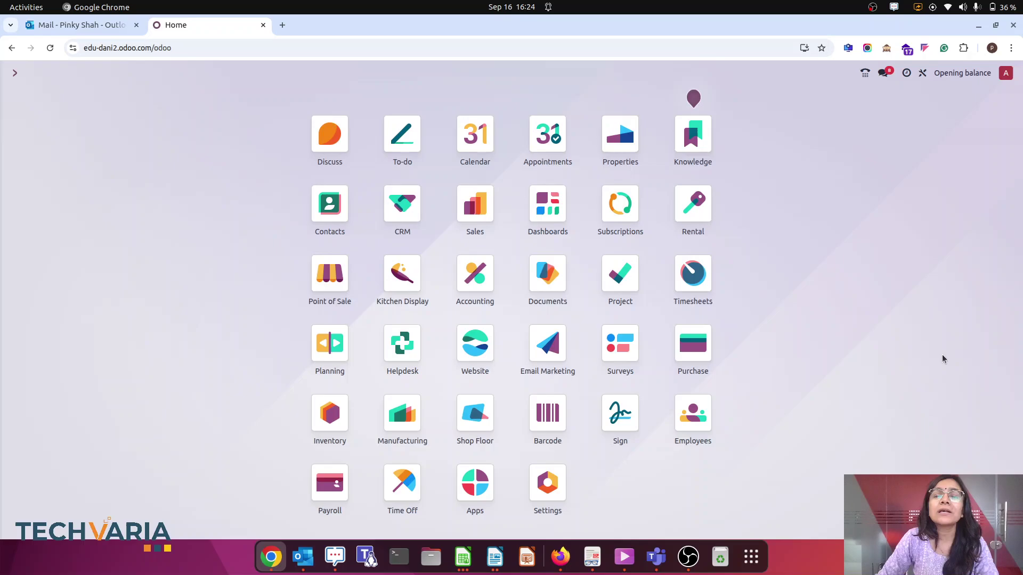
- Create a new journal entry named 'opening balance partner'
{"action": "type", "text": "jo"}
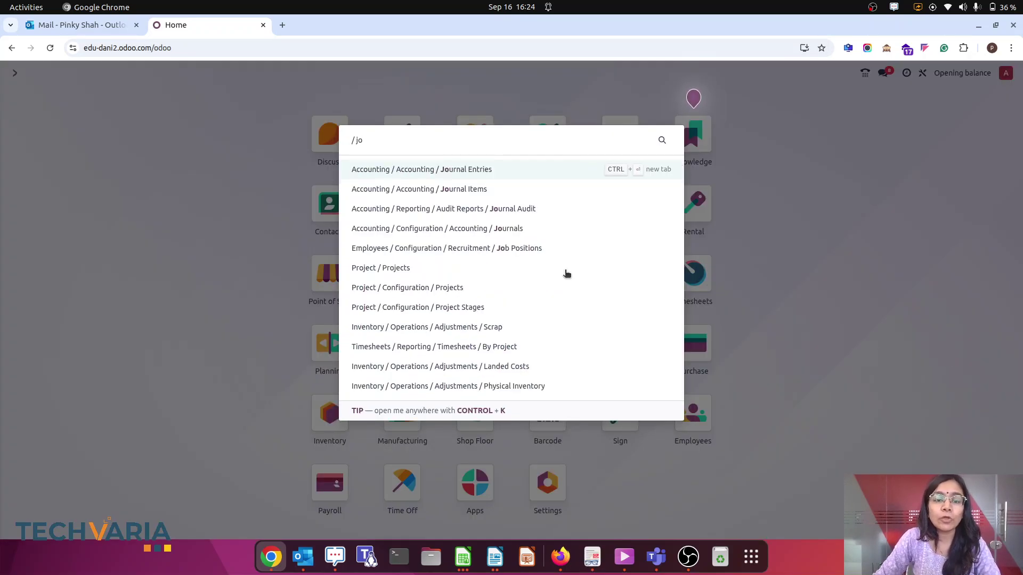
{"action": "left_click", "coordinate": [370, 170]}
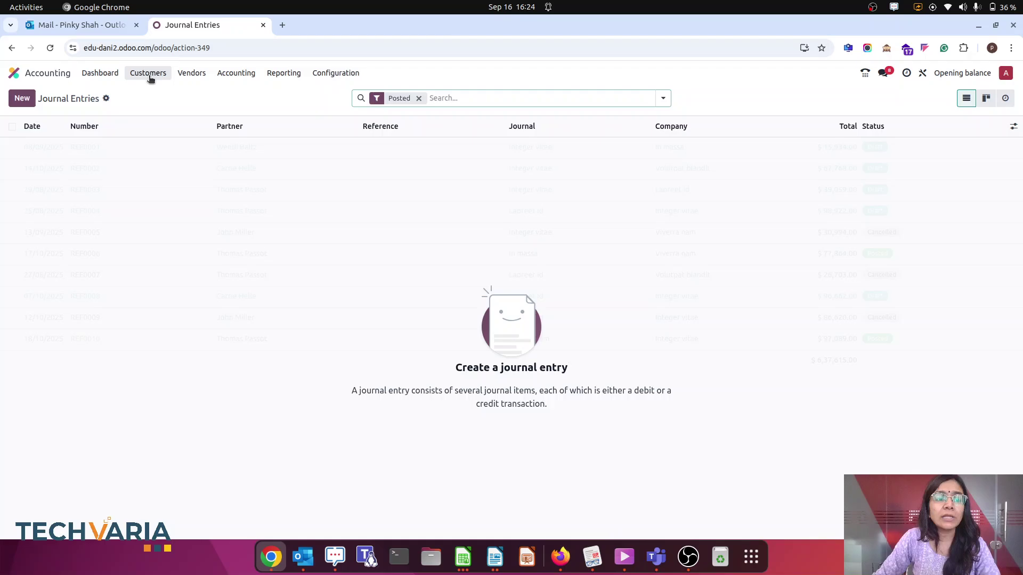
{"action": "left_click", "coordinate": [238, 77]}
{"action": "left_click", "coordinate": [250, 98]}
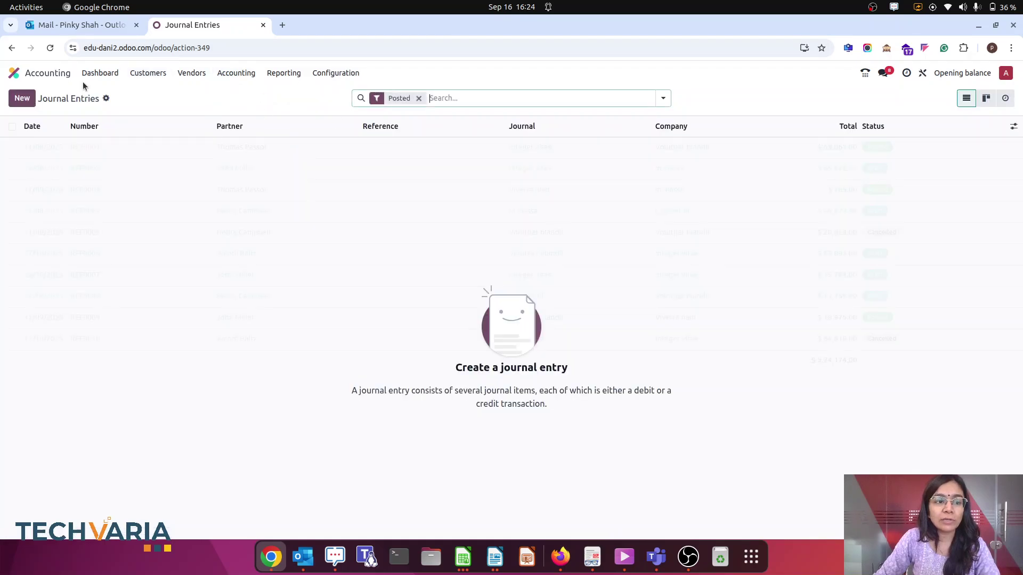
{"action": "left_click", "coordinate": [22, 98]}
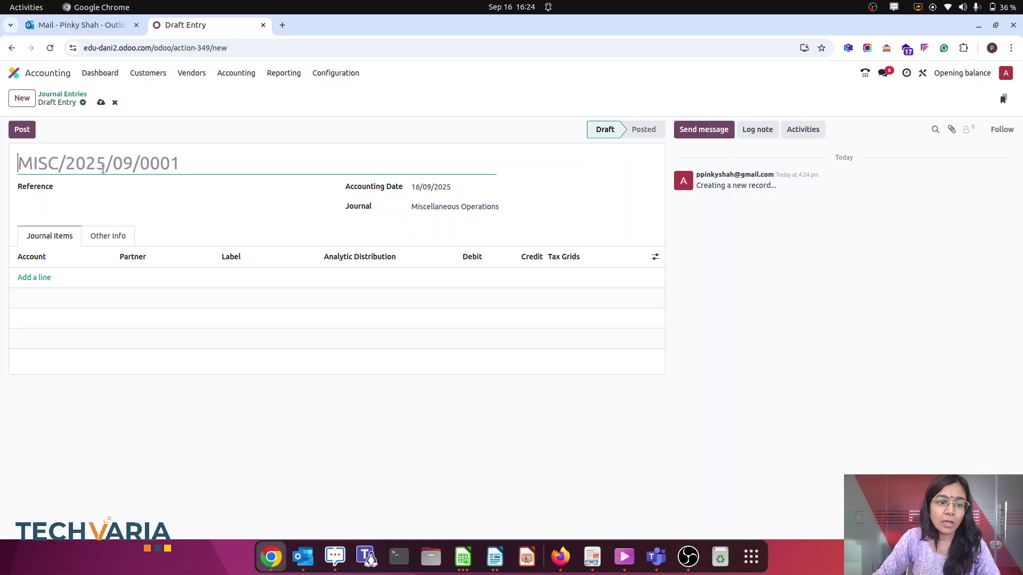
{"action": "type", "text": "ope"}
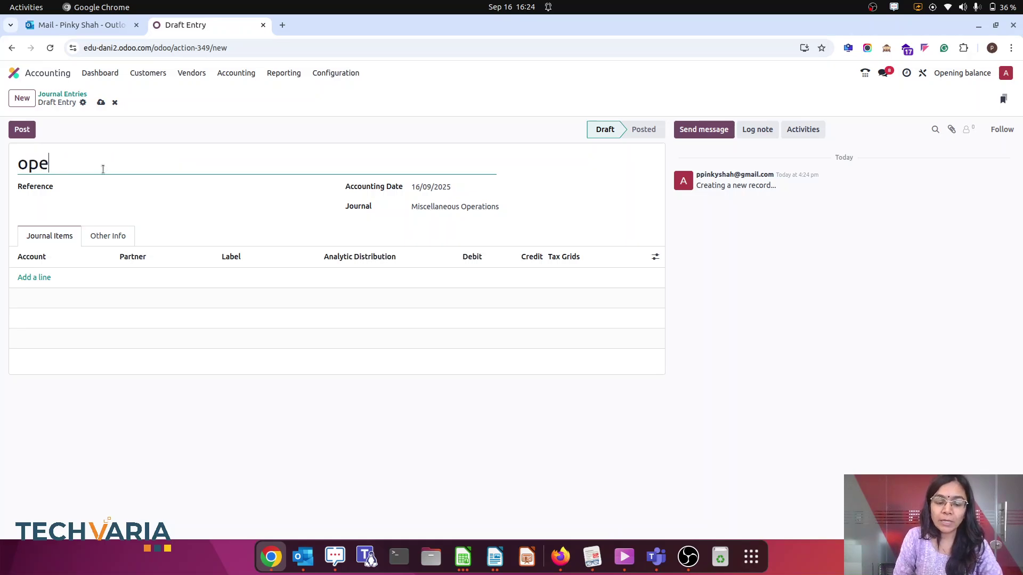
{"action": "type", "text": "ning "}
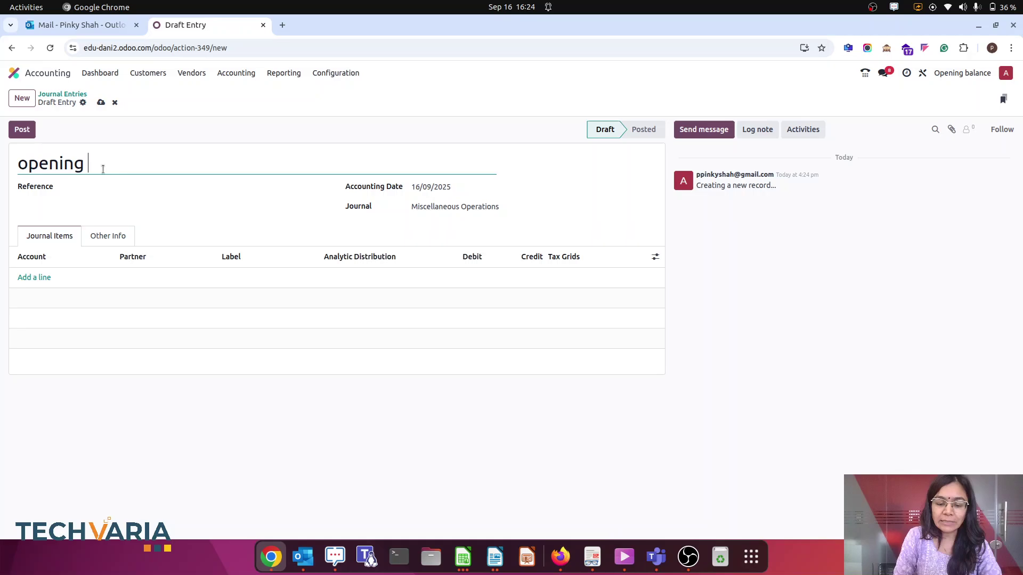
{"action": "type", "text": "balance pa"}
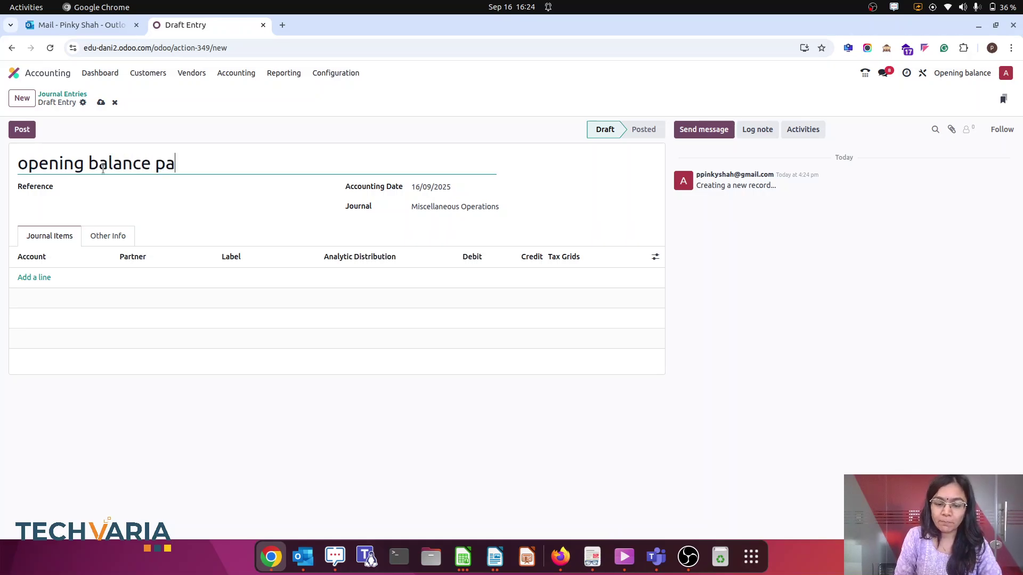
{"action": "type", "text": "rtner"}
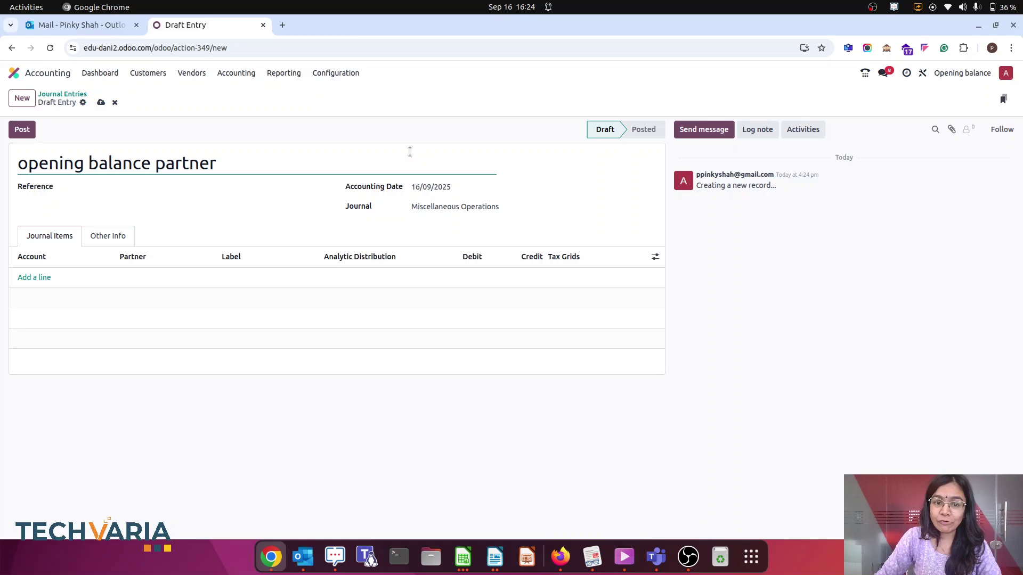
- Set the entry's accounting date to 1 April 2025
{"action": "left_click", "coordinate": [443, 187]}
{"action": "left_click", "coordinate": [441, 216]}
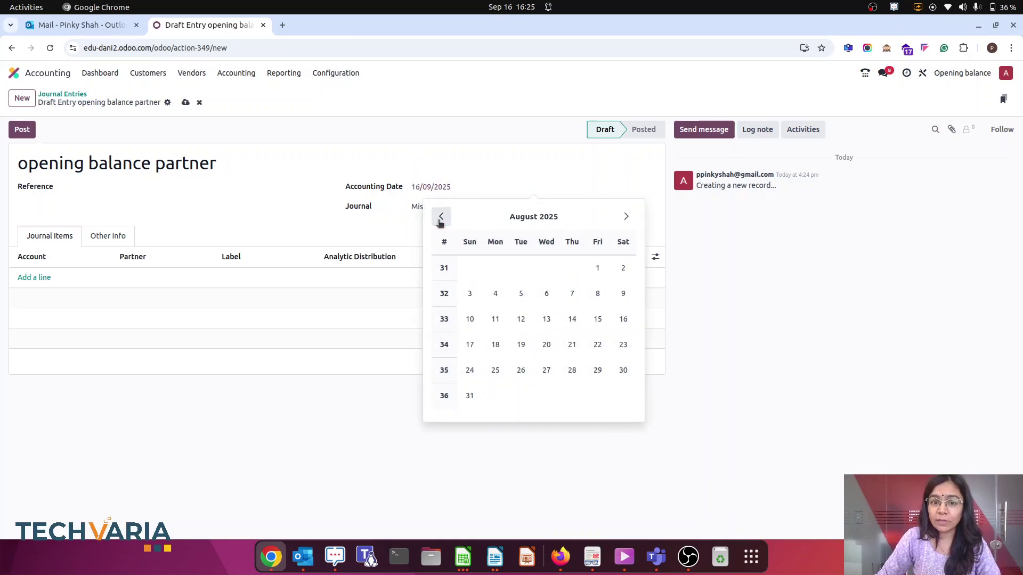
{"action": "left_click", "coordinate": [441, 216]}
{"action": "left_click", "coordinate": [441, 216]}
{"action": "left_click", "coordinate": [442, 216]}
{"action": "left_click", "coordinate": [442, 216]}
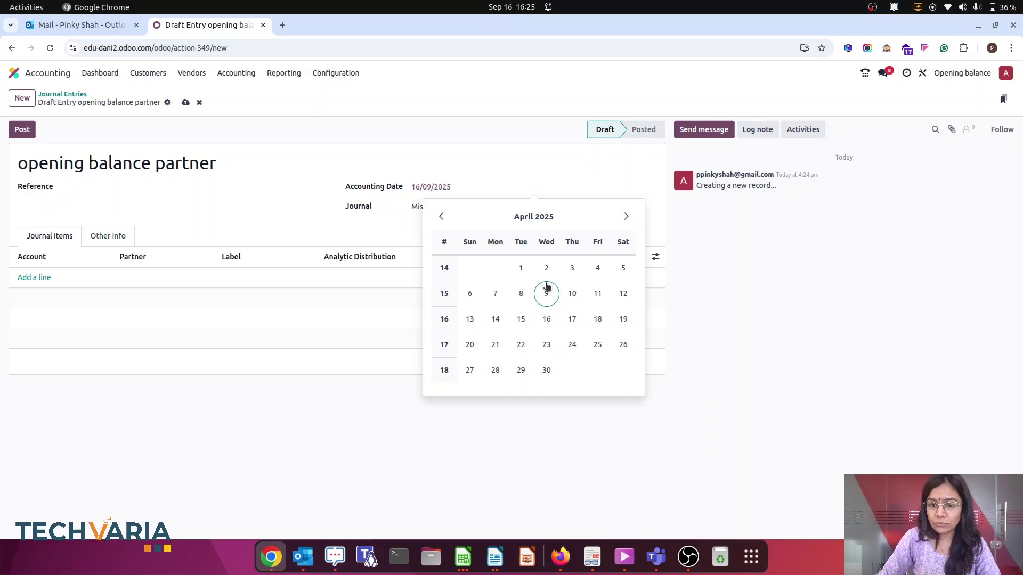
{"action": "left_click", "coordinate": [521, 267]}
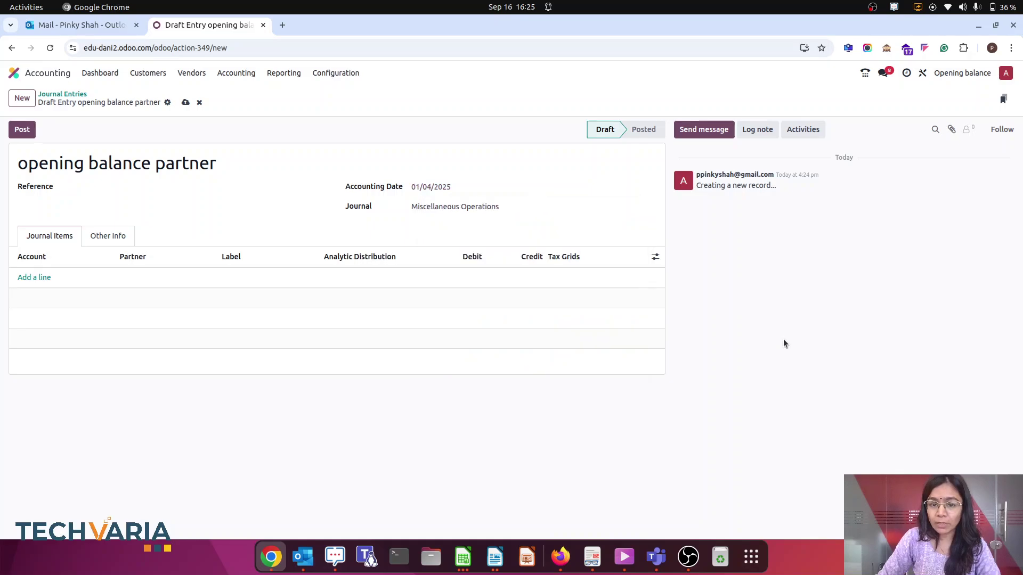
- Add a 121000 Account Receivable line debiting the first customer 12,000
{"action": "left_click", "coordinate": [29, 278]}
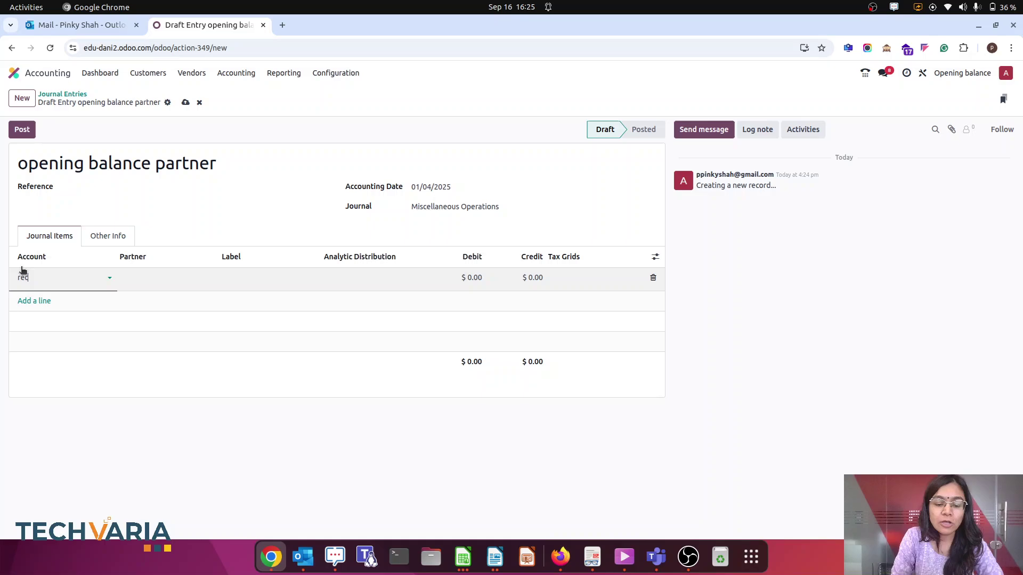
{"action": "left_click", "coordinate": [114, 338]}
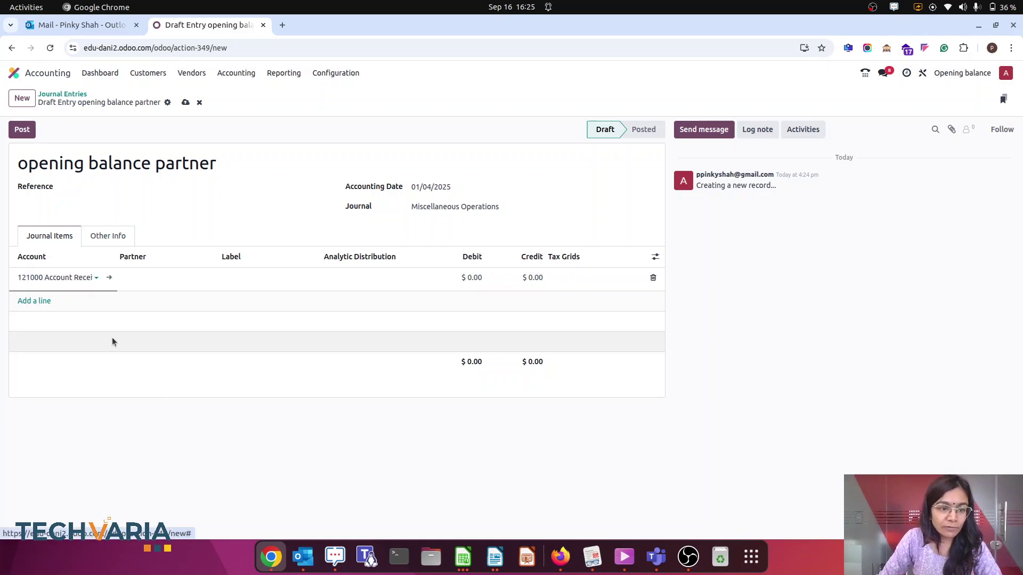
{"action": "key", "text": "Tab"}
{"action": "left_click", "coordinate": [462, 557]}
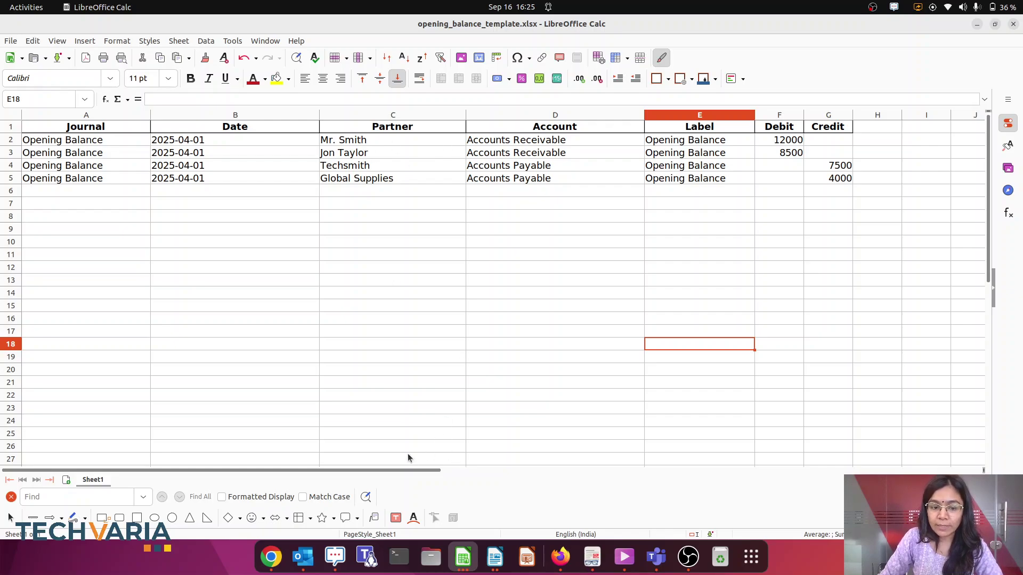
{"action": "left_click", "coordinate": [261, 562]}
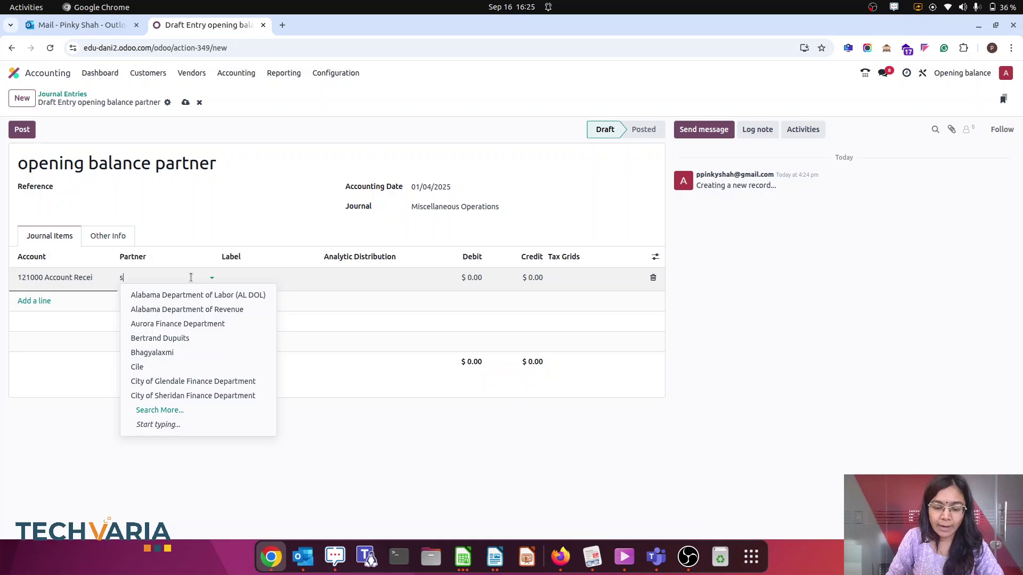
{"action": "type", "text": "smi"}
{"action": "left_click", "coordinate": [185, 296]}
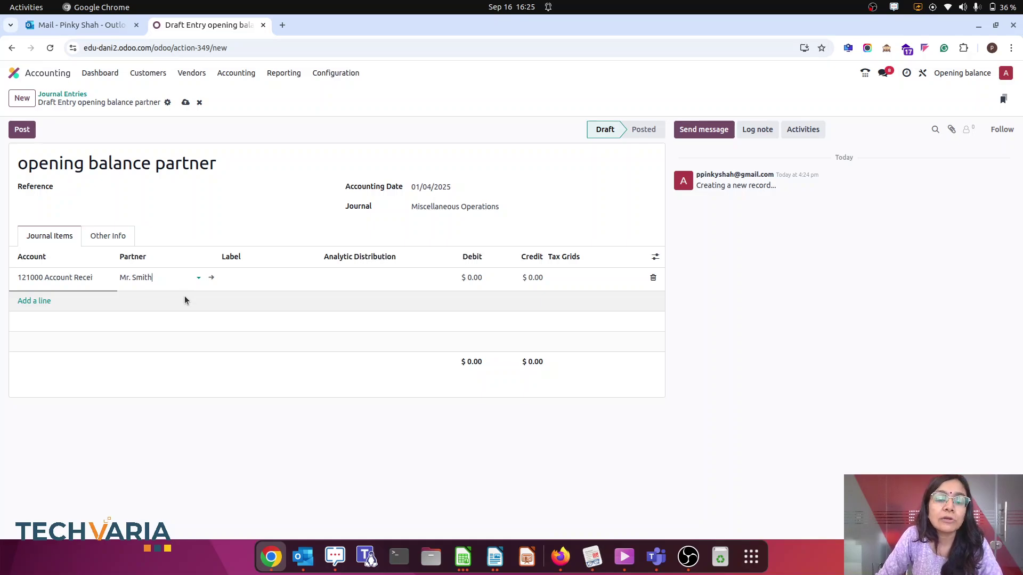
{"action": "left_click", "coordinate": [462, 280]}
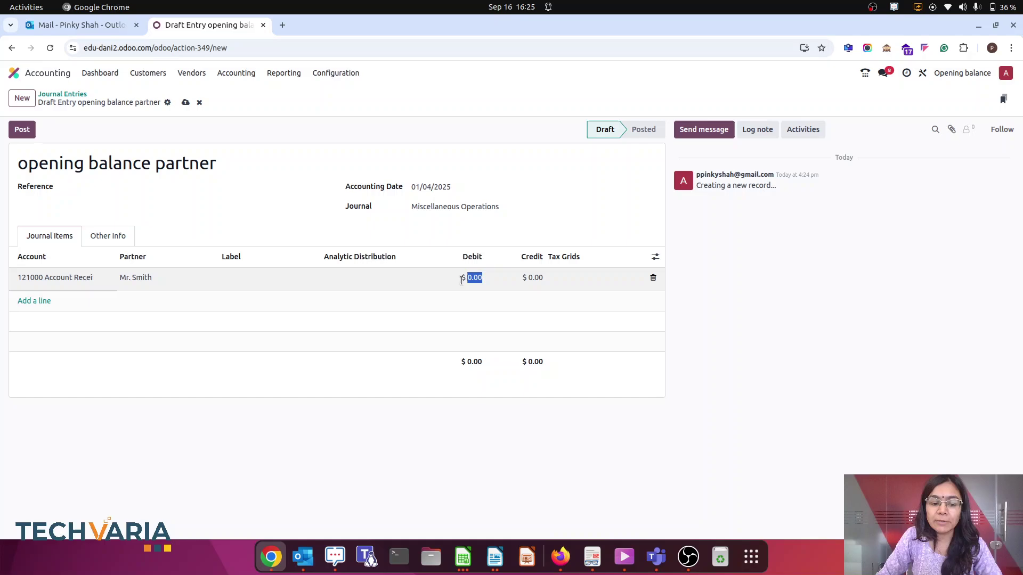
{"action": "type", "text": "12000"}
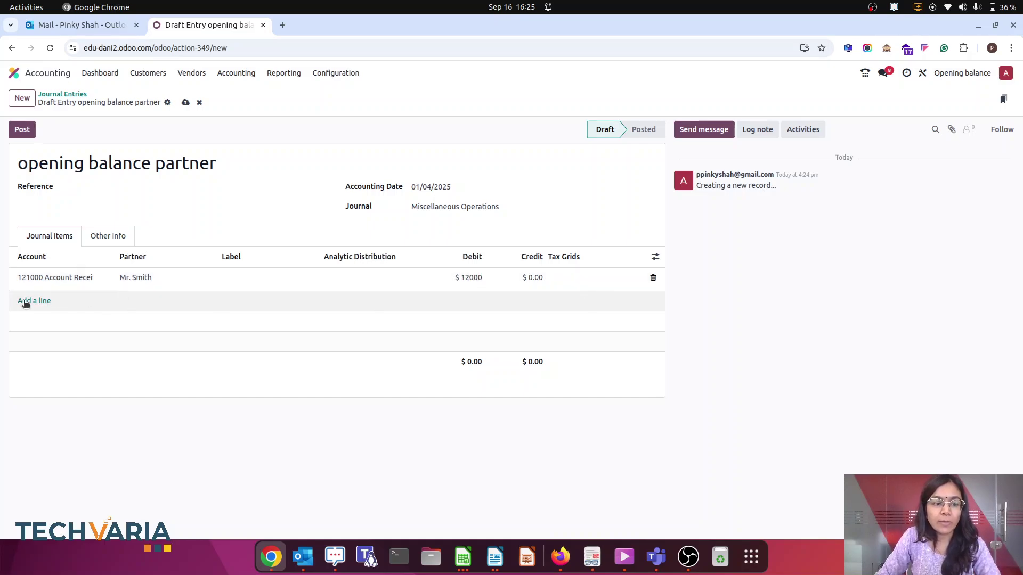
{"action": "left_click", "coordinate": [46, 302]}
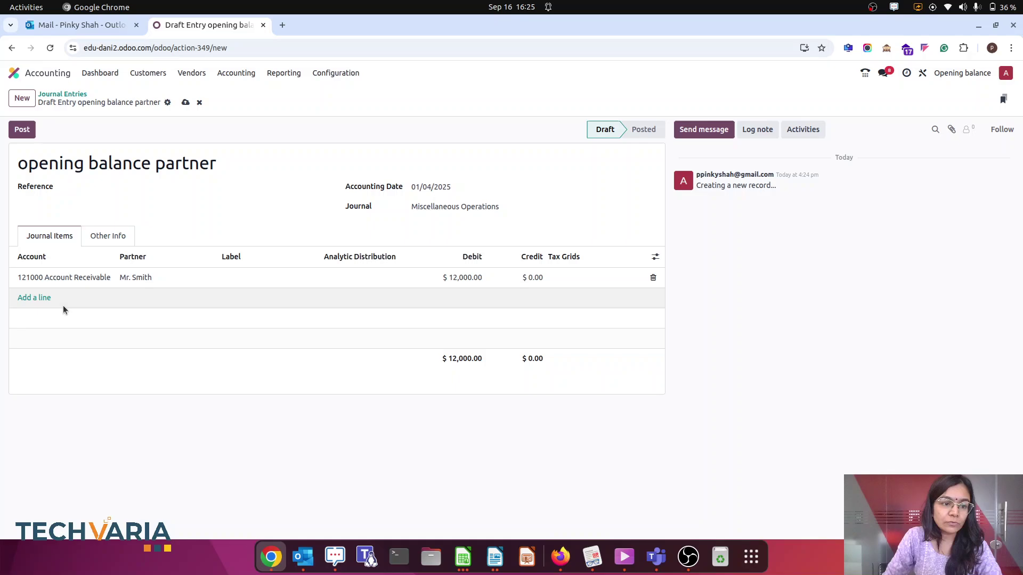
- Add a second 121000 Account Receivable line debiting the second customer 8,500
{"action": "left_click", "coordinate": [45, 297]}
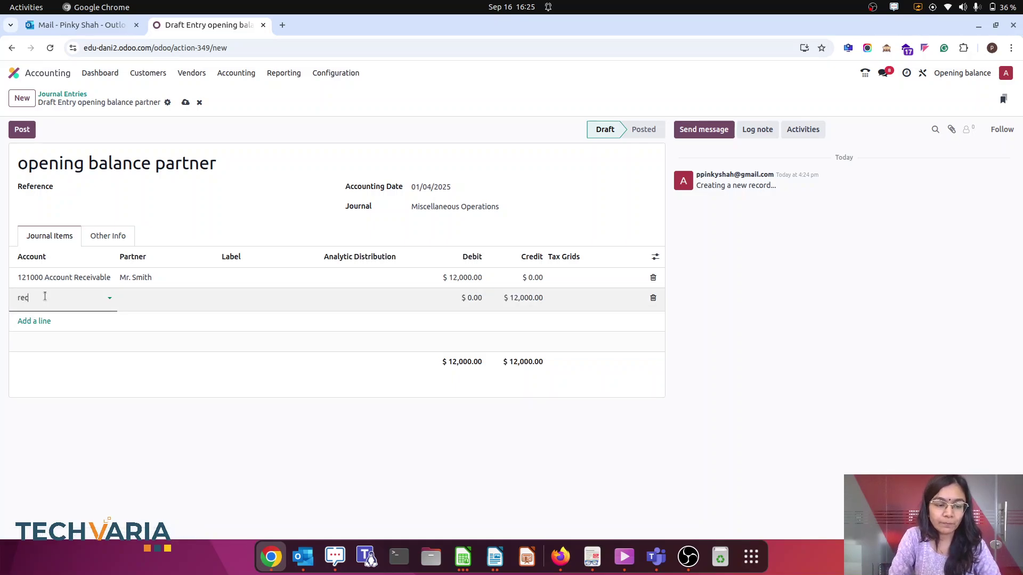
{"action": "left_click", "coordinate": [84, 359]}
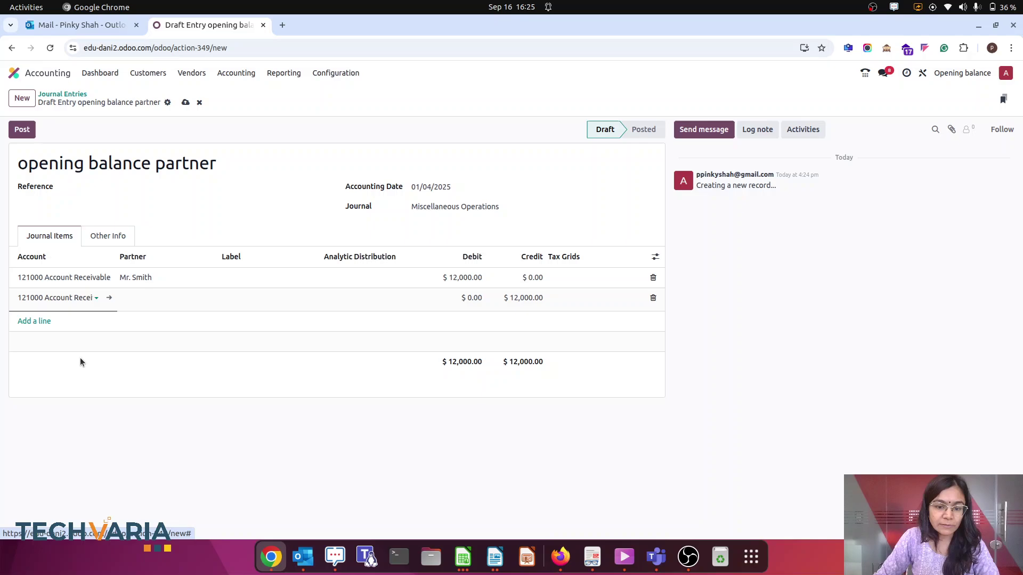
{"action": "left_click", "coordinate": [463, 556]}
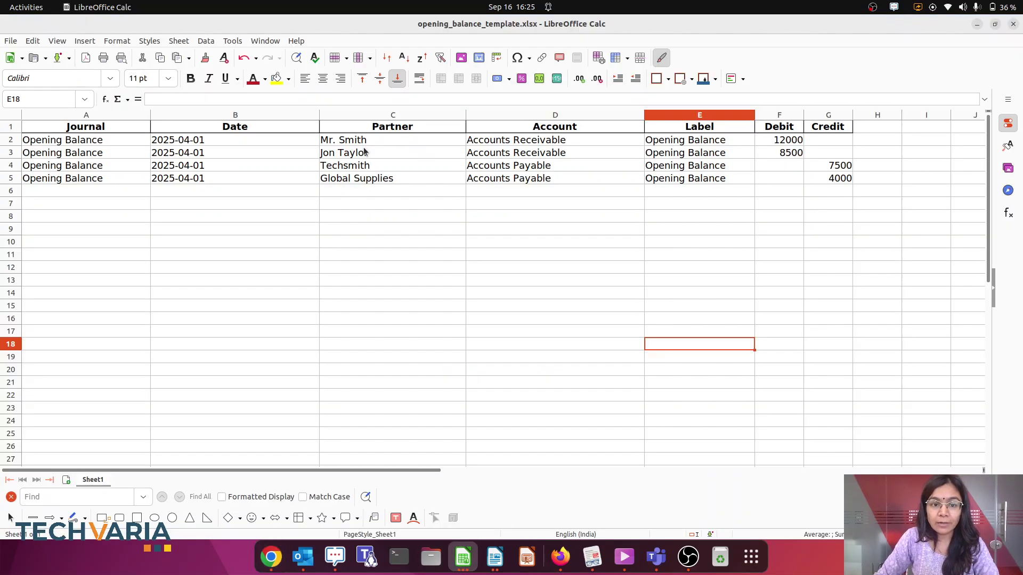
{"action": "left_click", "coordinate": [270, 557]}
{"action": "left_click", "coordinate": [146, 301]}
{"action": "type", "text": "jo"}
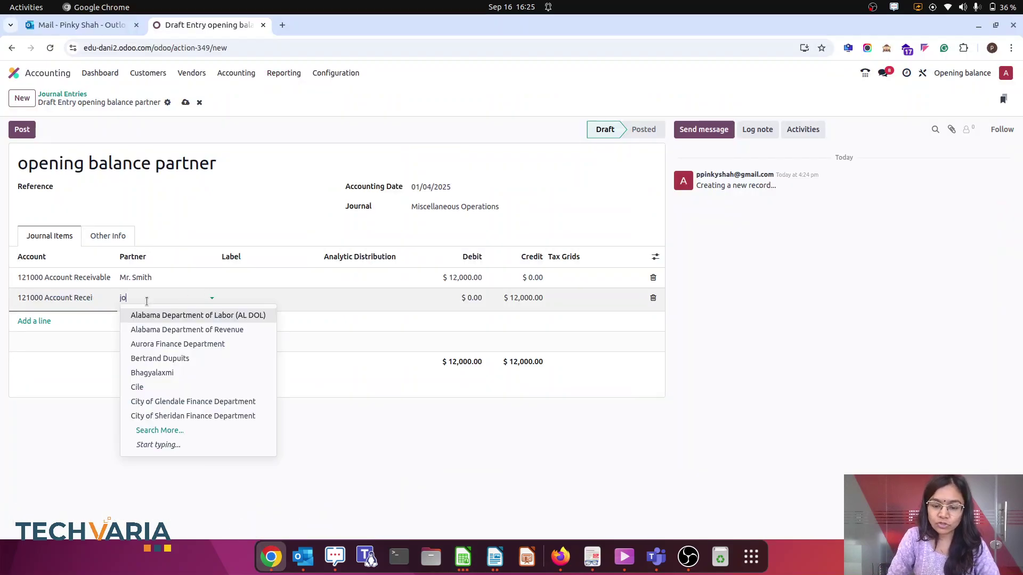
{"action": "type", "text": "n"}
{"action": "left_click", "coordinate": [158, 313]}
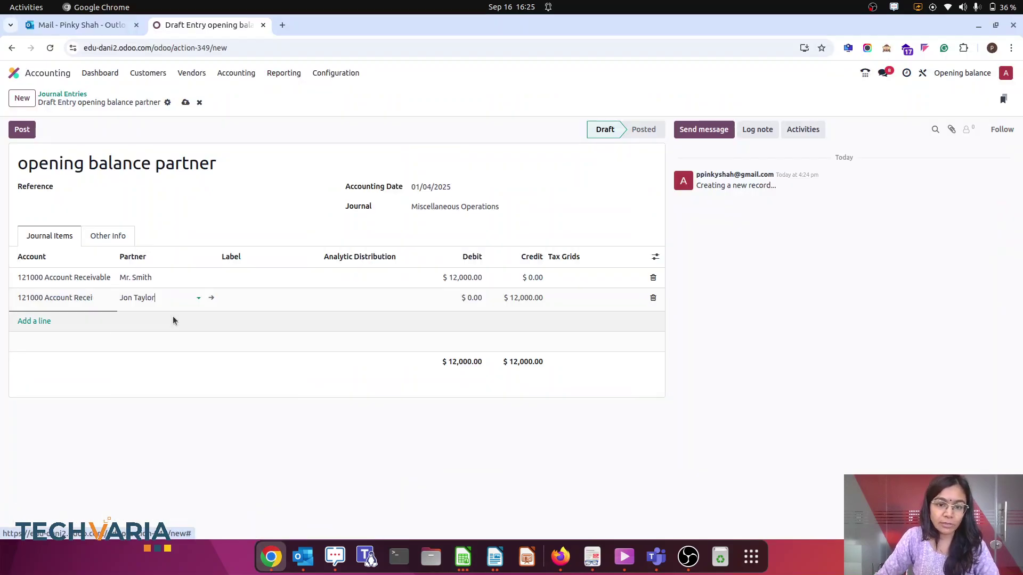
{"action": "left_click", "coordinate": [469, 297]}
{"action": "type", "text": "8,"}
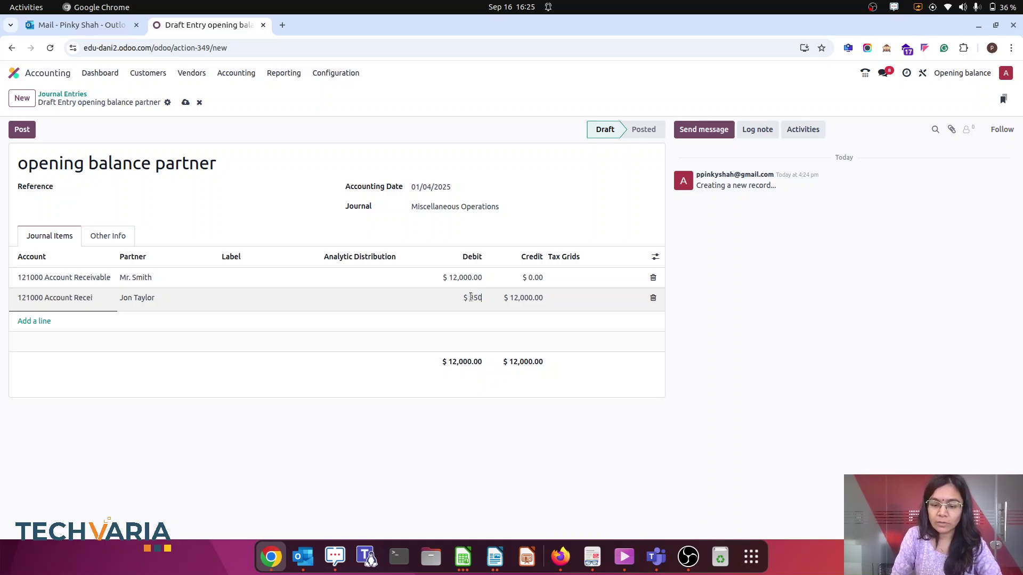
{"action": "type", "text": "500"}
{"action": "left_click", "coordinate": [39, 321]}
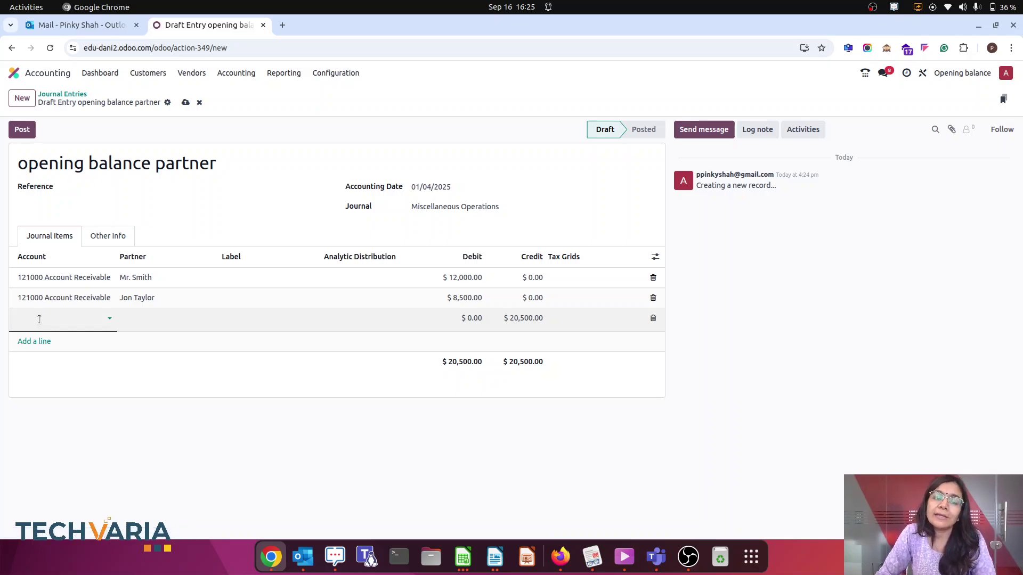
{"action": "left_click", "coordinate": [463, 557]}
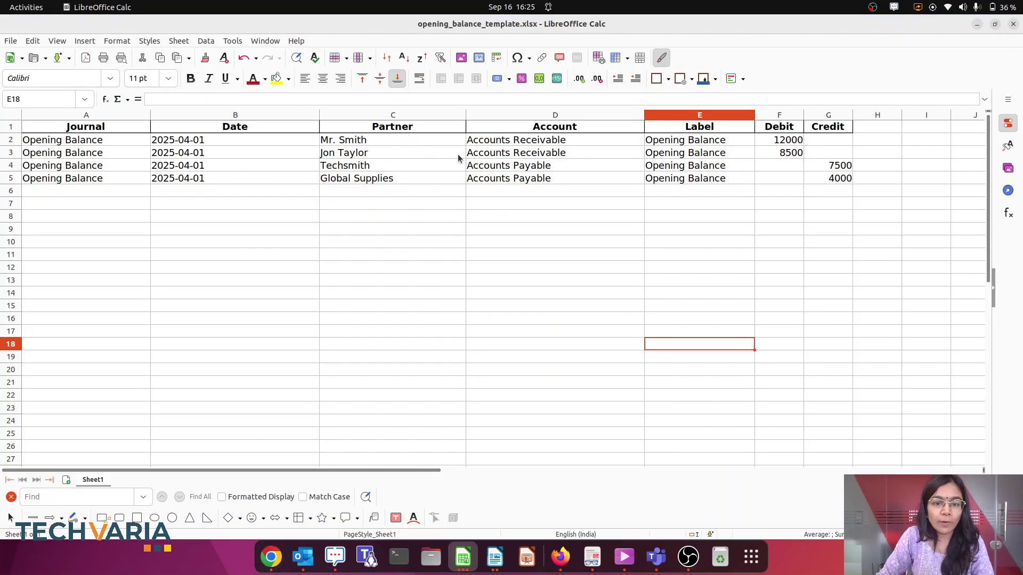
- Add a 211000 Account Payable line with Techsmith as the partner
{"action": "left_click", "coordinate": [349, 170]}
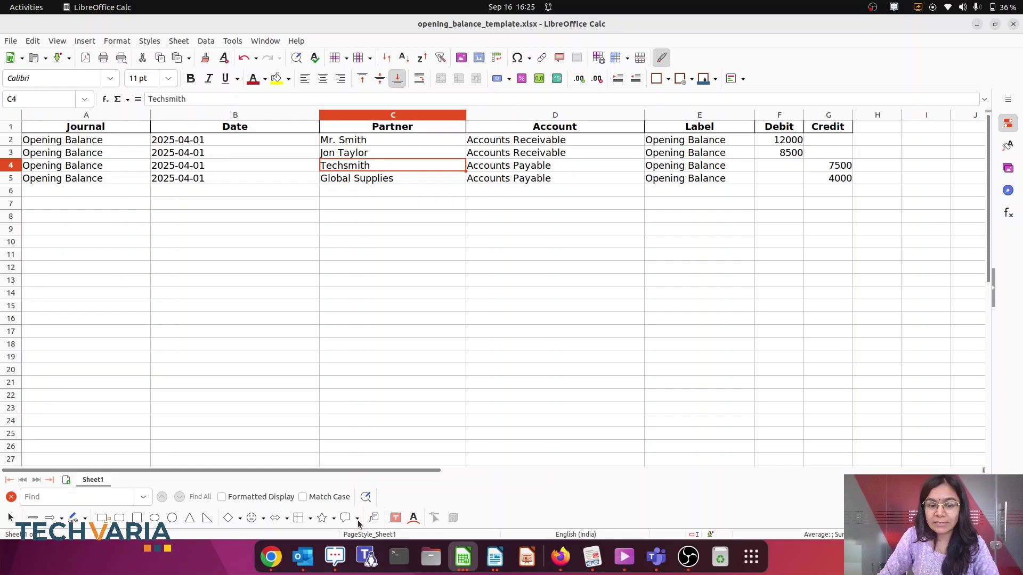
{"action": "left_click", "coordinate": [271, 557]}
{"action": "type", "text": "pa"}
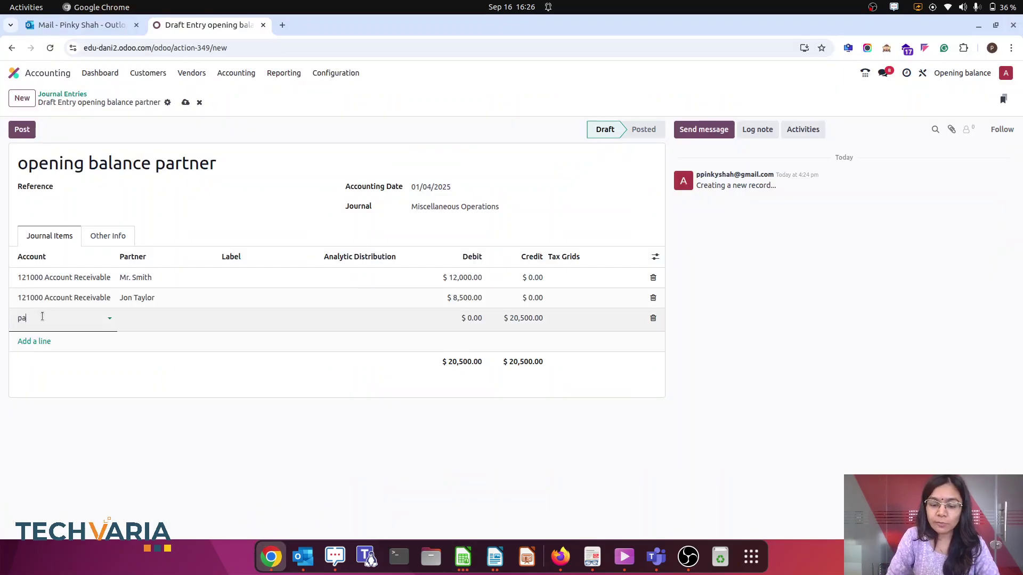
{"action": "type", "text": "y"}
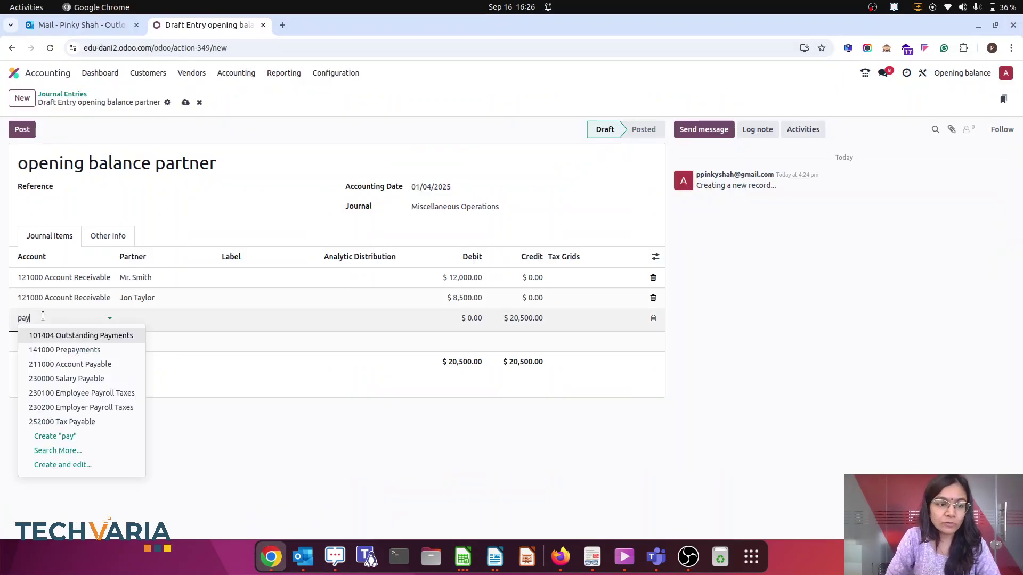
{"action": "left_click", "coordinate": [96, 365]}
{"action": "left_click", "coordinate": [149, 319]}
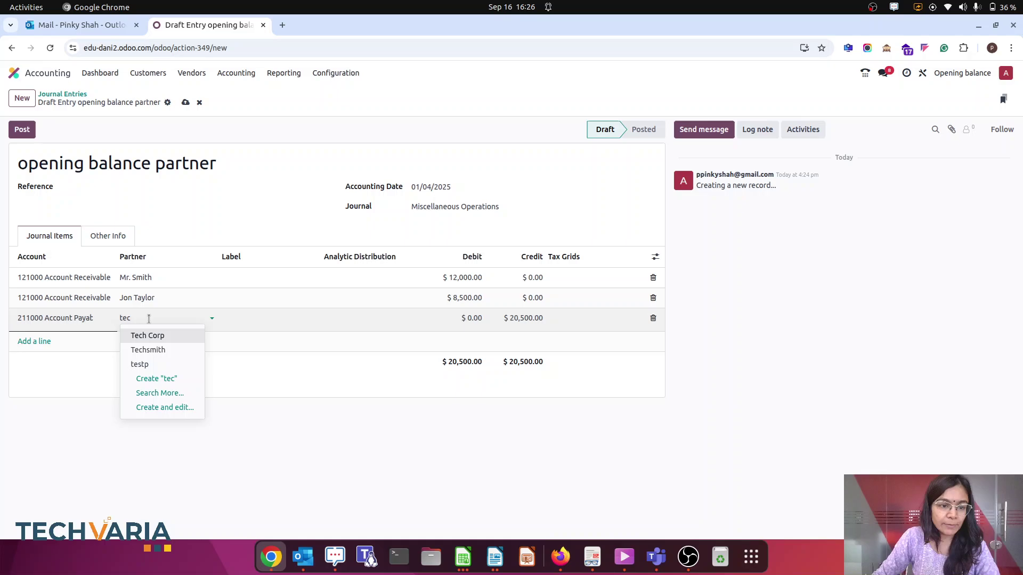
{"action": "left_click", "coordinate": [155, 350]}
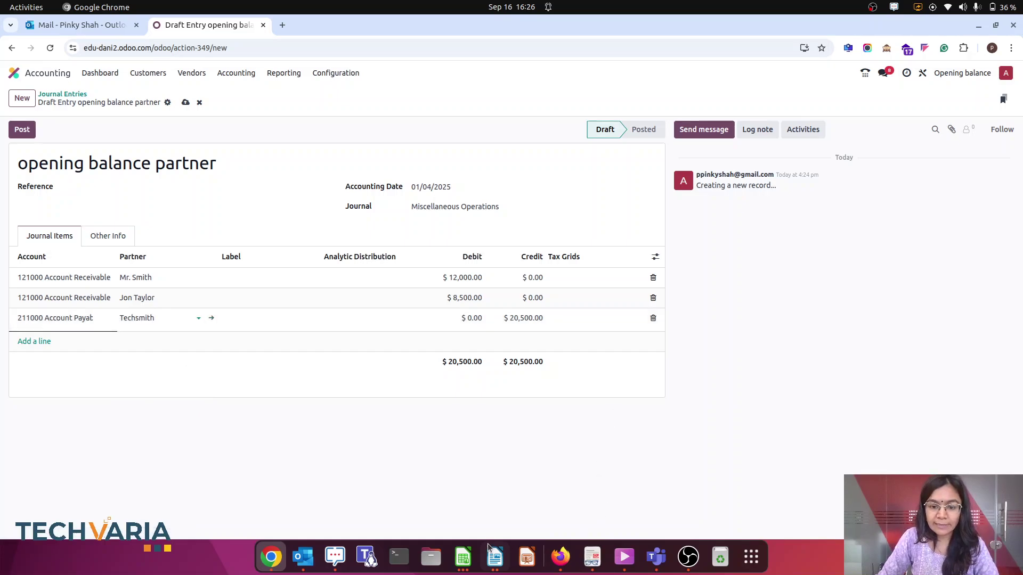
{"action": "left_click", "coordinate": [463, 557]}
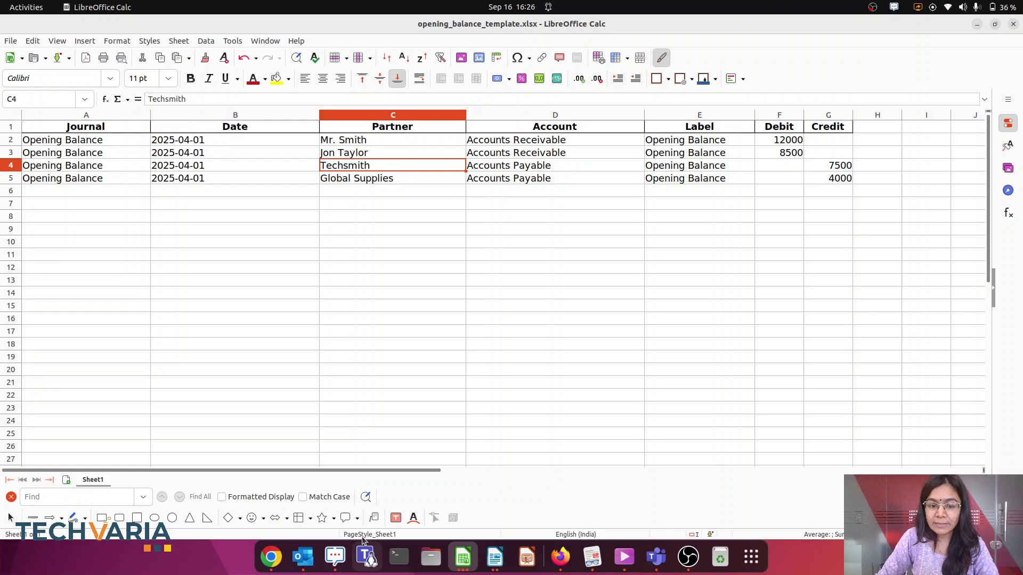
{"action": "left_click", "coordinate": [265, 557]}
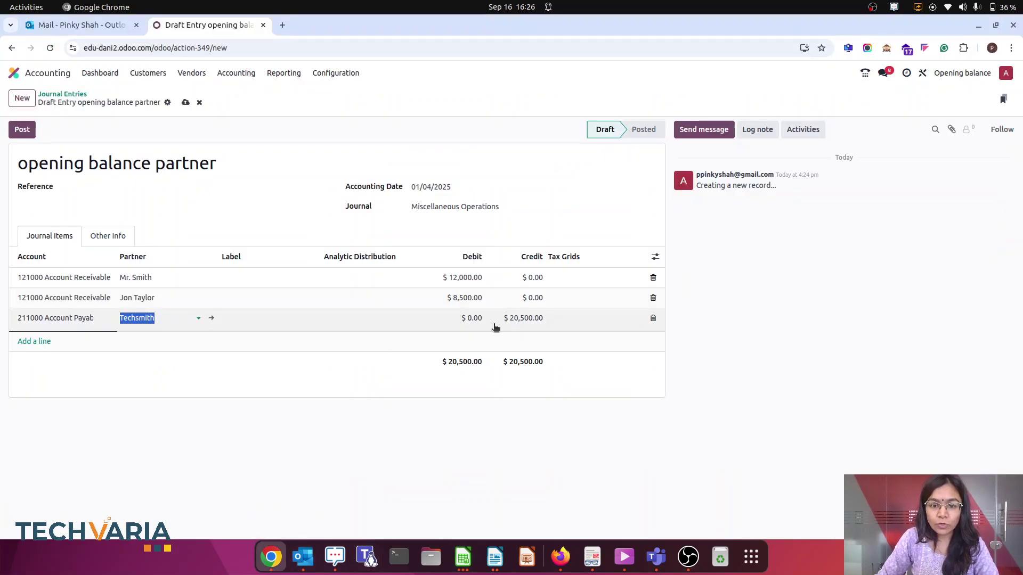
- Enter Techsmith's 7,500 as a credit rather than a debit
{"action": "left_click", "coordinate": [462, 318]}
{"action": "type", "text": "75"}
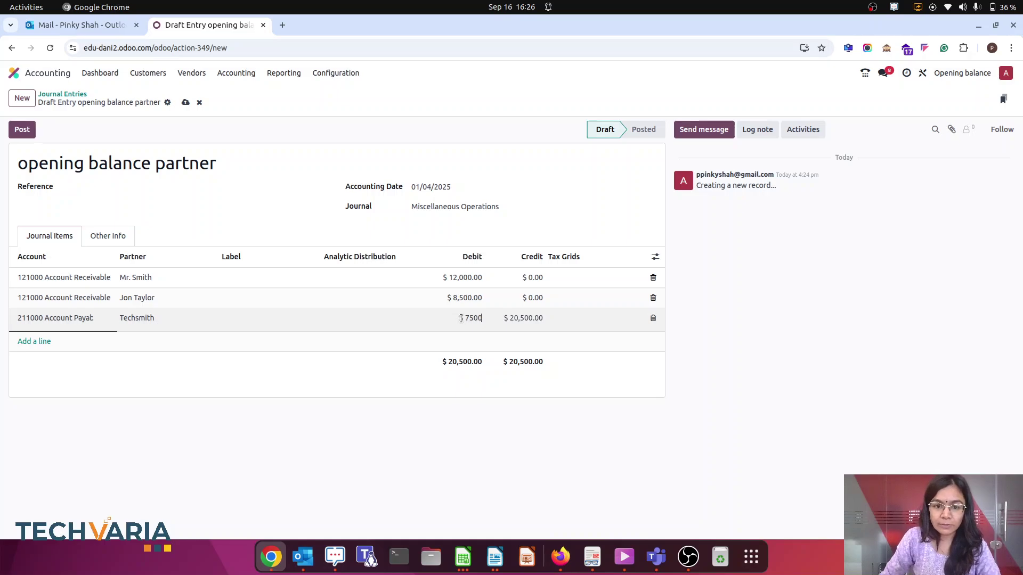
{"action": "left_click", "coordinate": [752, 354]}
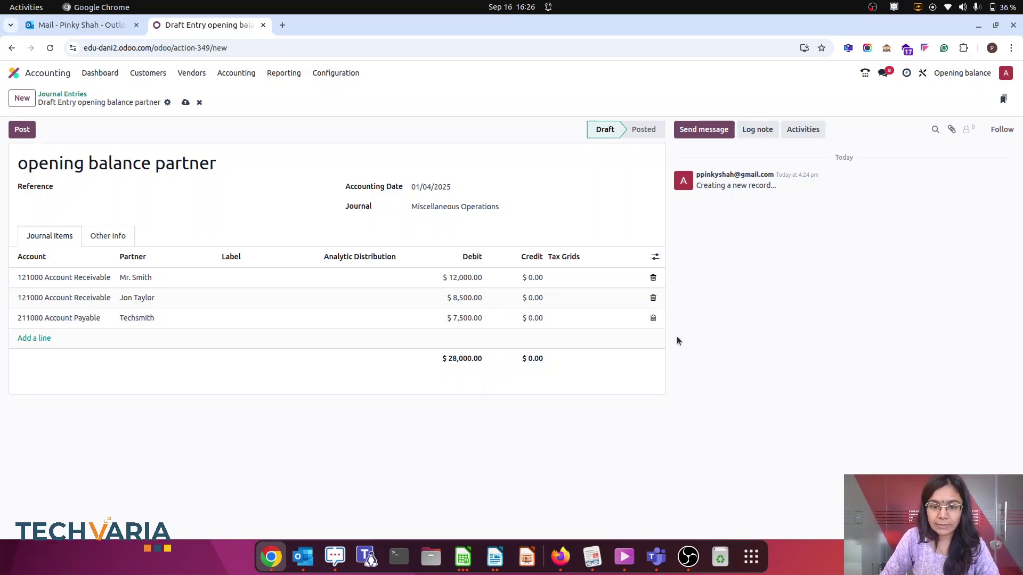
{"action": "left_click", "coordinate": [463, 560]}
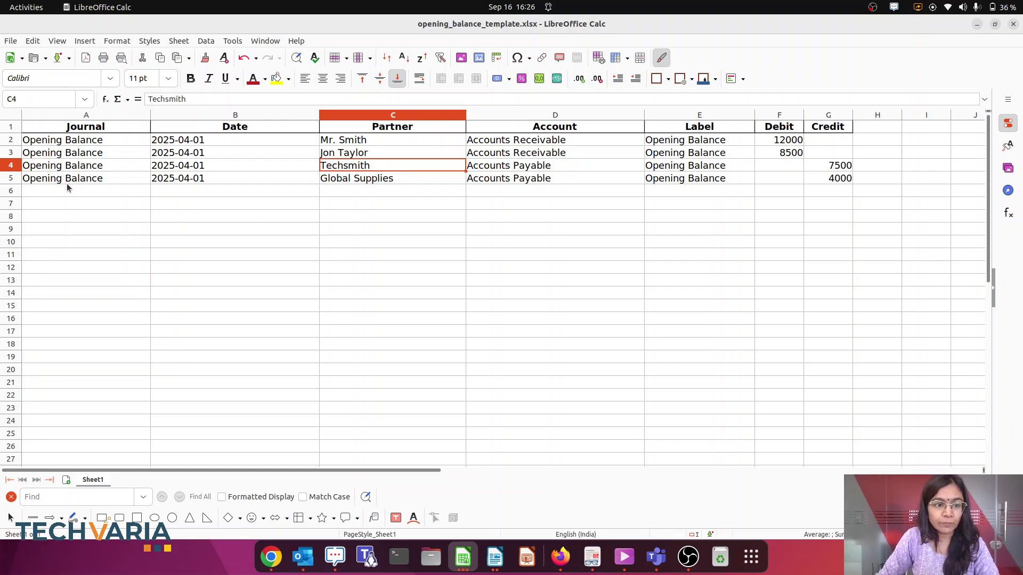
{"action": "left_click", "coordinate": [270, 564]}
{"action": "left_click", "coordinate": [531, 319]}
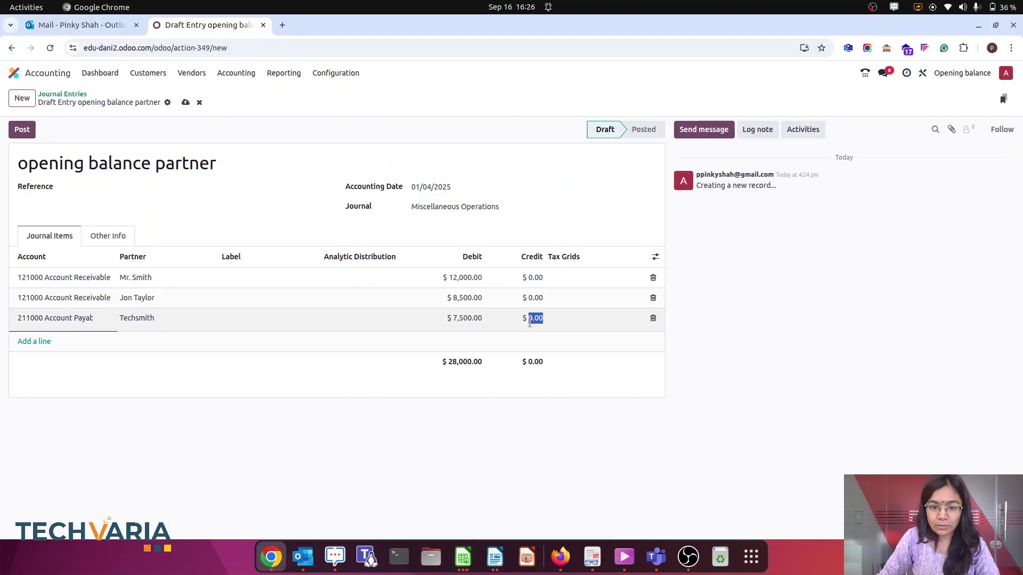
{"action": "type", "text": "75"}
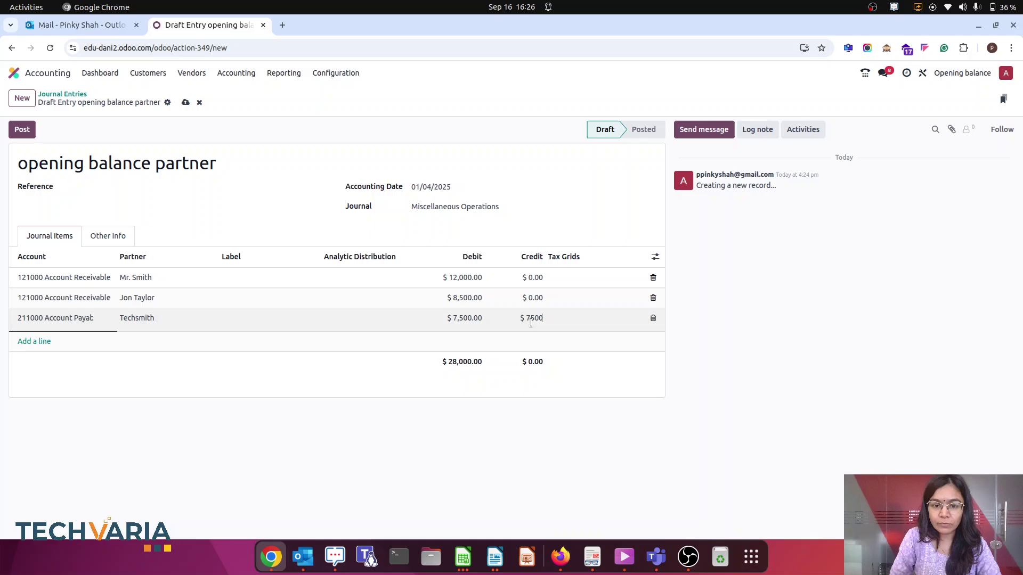
{"action": "left_click", "coordinate": [788, 384]}
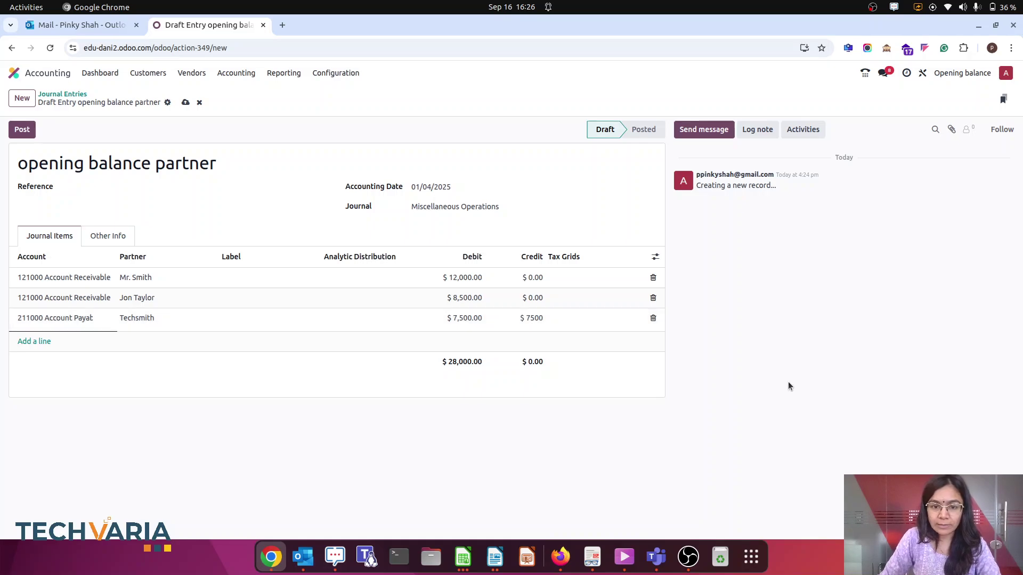
- Add a 211000 Account Payable line crediting Global Supplies 4,000
{"action": "left_click", "coordinate": [37, 340]}
{"action": "type", "text": "pay"}
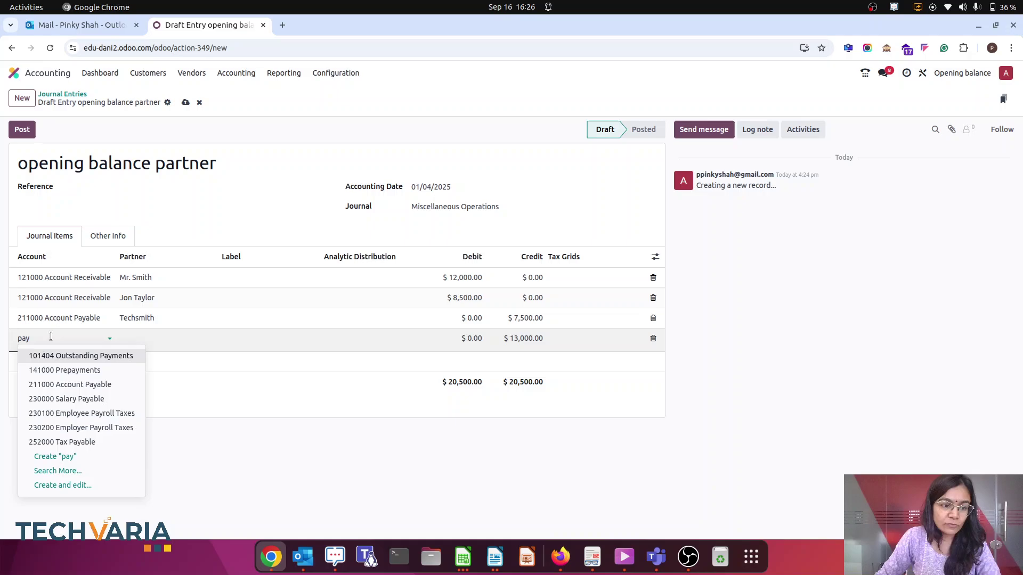
{"action": "left_click", "coordinate": [98, 384]}
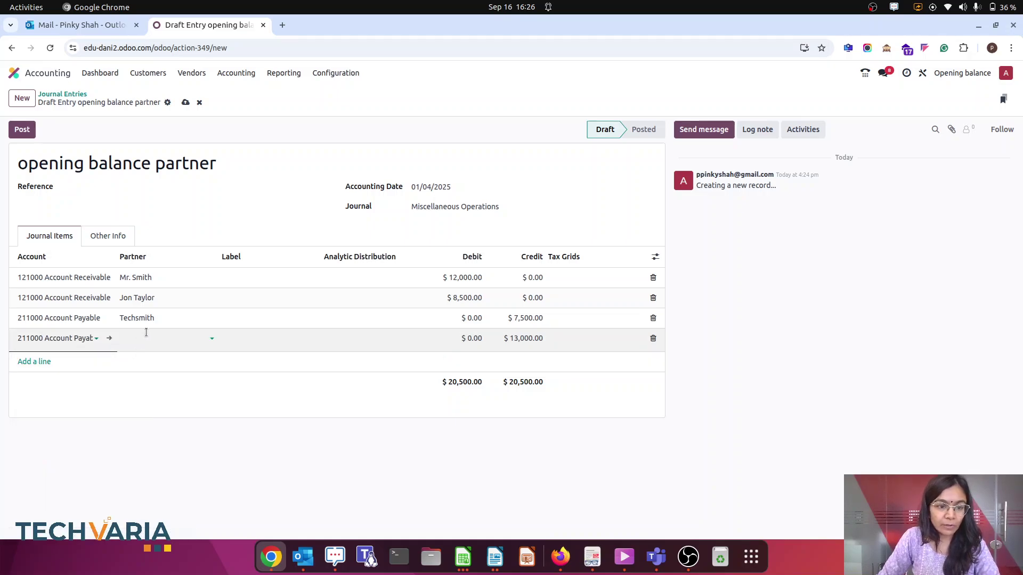
{"action": "left_click", "coordinate": [166, 336]}
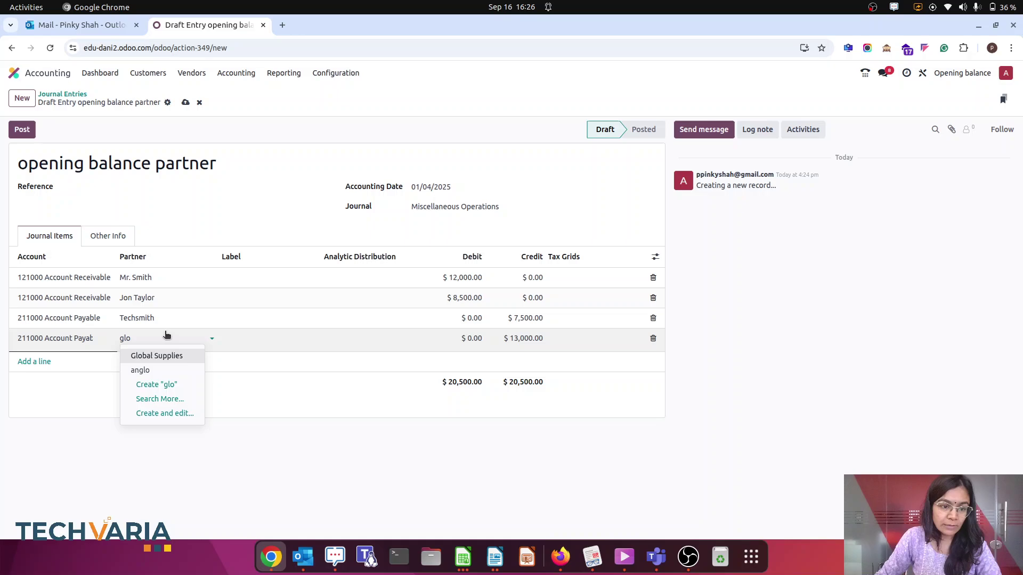
{"action": "left_click", "coordinate": [174, 355]}
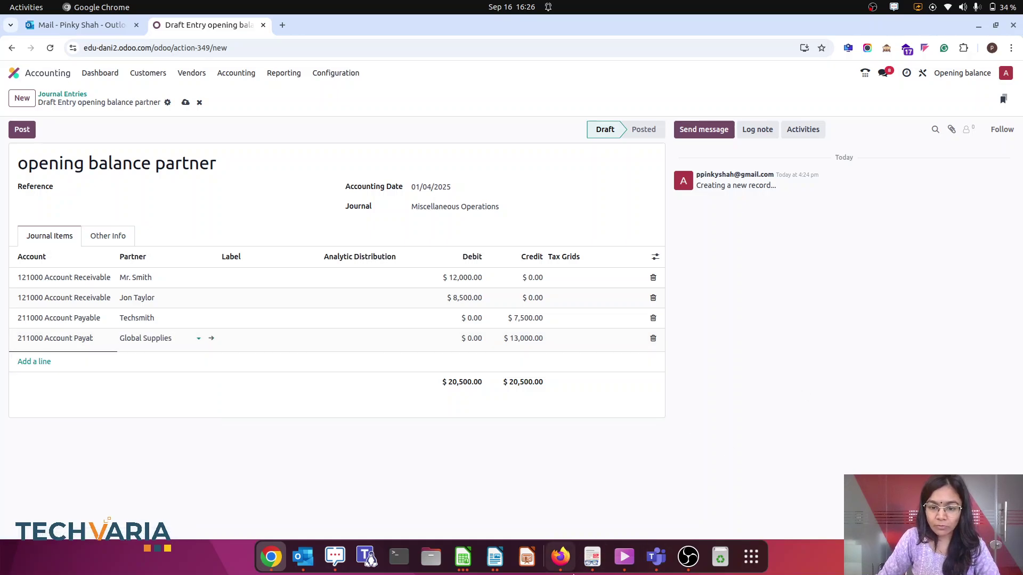
{"action": "left_click", "coordinate": [463, 556]}
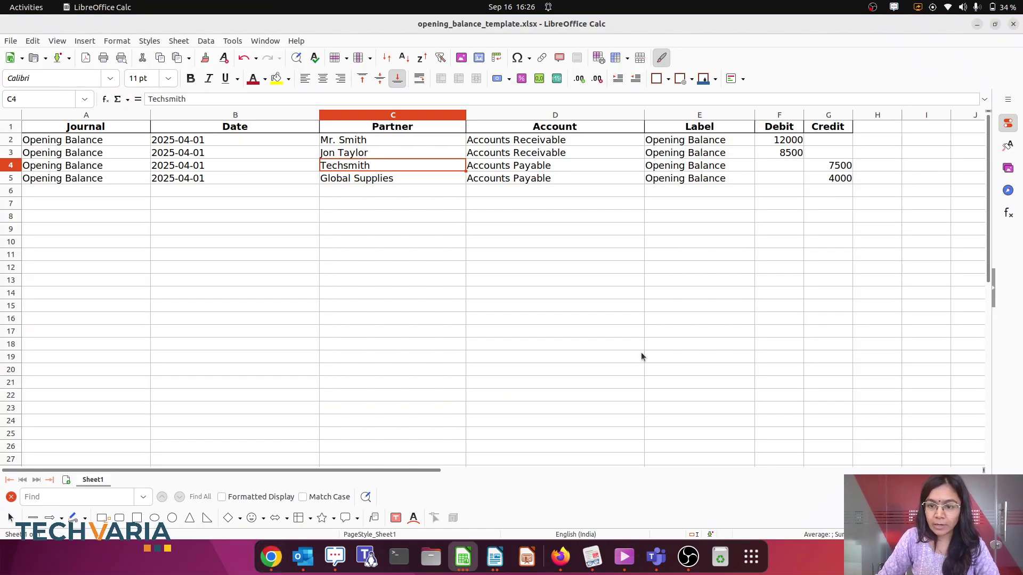
{"action": "left_click", "coordinate": [271, 557]}
{"action": "left_click", "coordinate": [523, 334]}
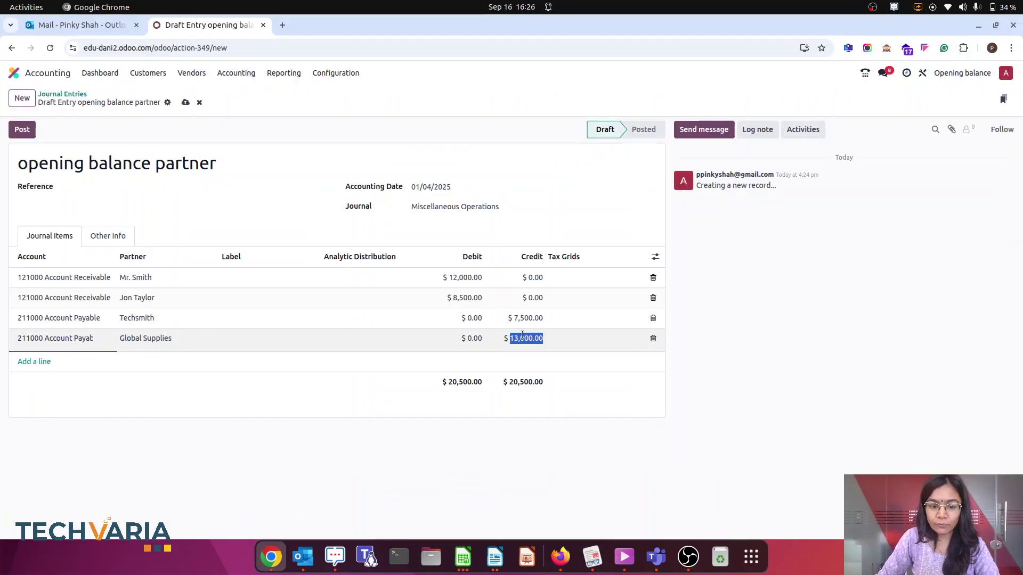
{"action": "type", "text": "4000"}
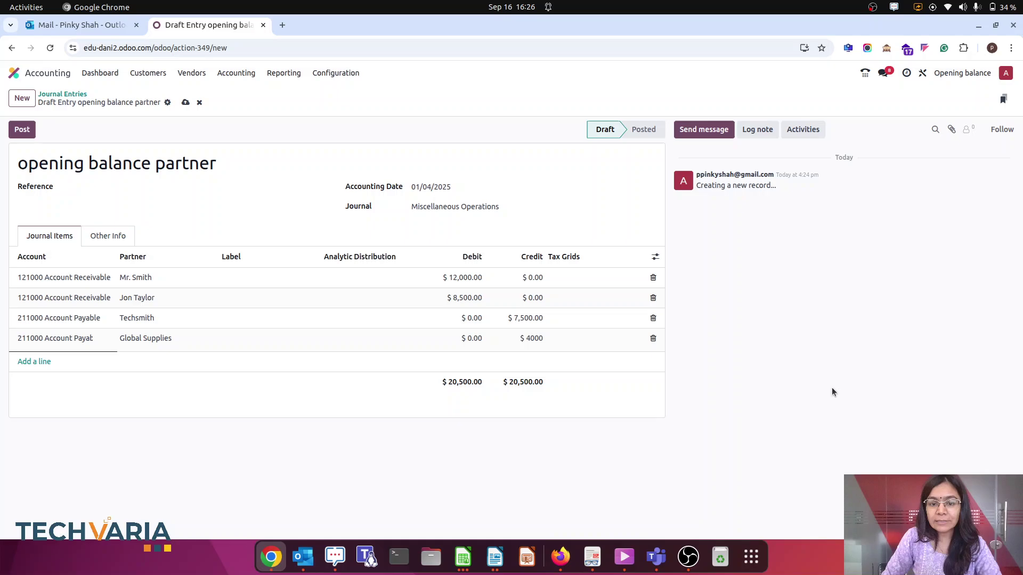
{"action": "left_click", "coordinate": [832, 392]}
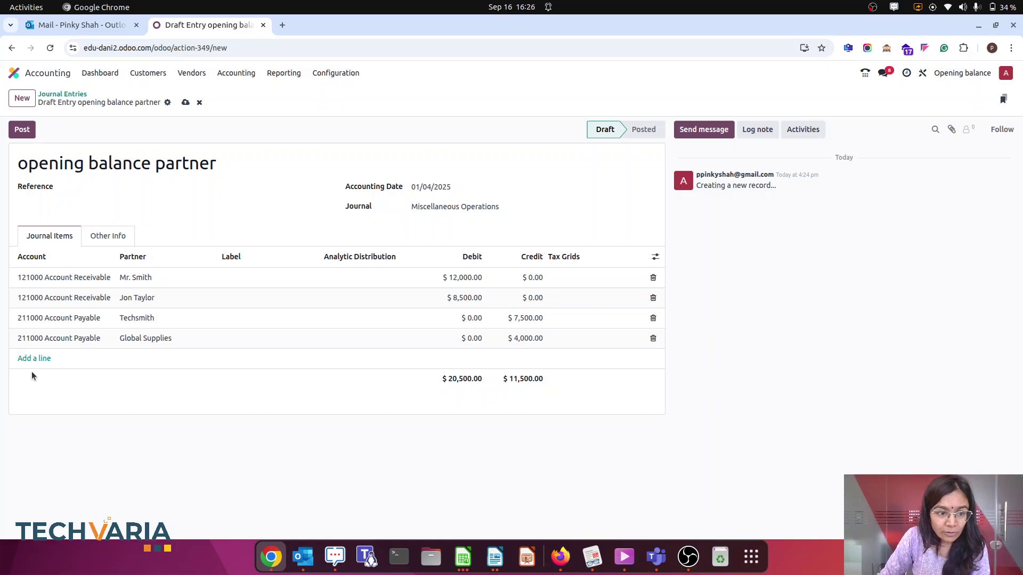
- Add a 999999 Undistributed Profits/Losses line with the balancing 9,000 credit
{"action": "left_click", "coordinate": [38, 360]}
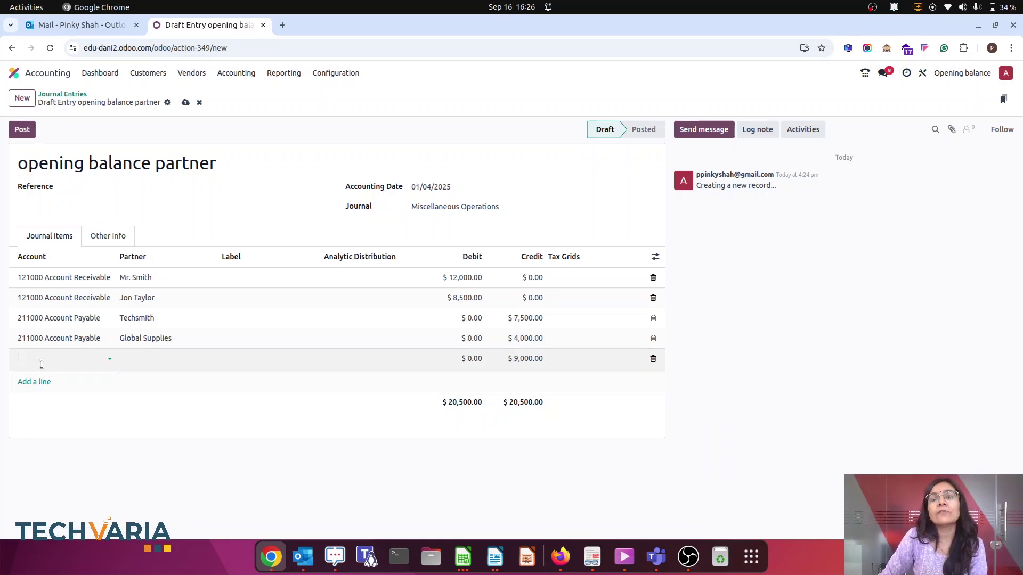
{"action": "left_click", "coordinate": [47, 362]}
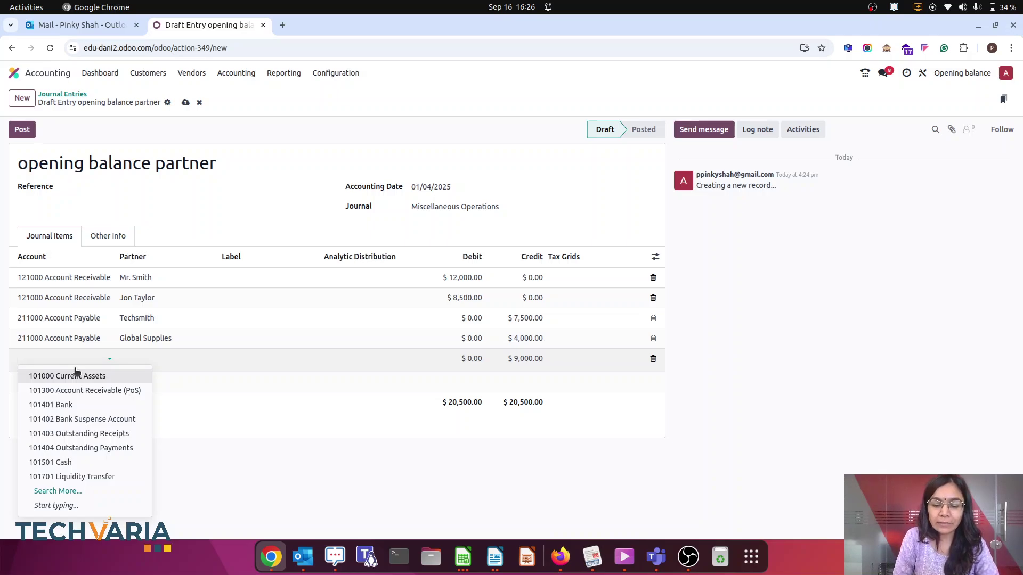
{"action": "type", "text": "und"}
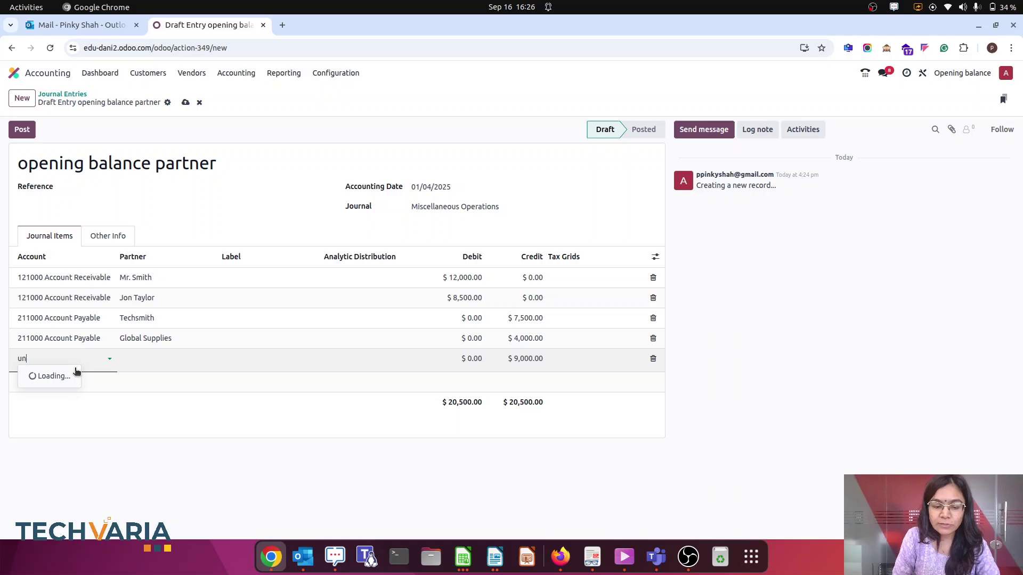
{"action": "left_click", "coordinate": [77, 375]}
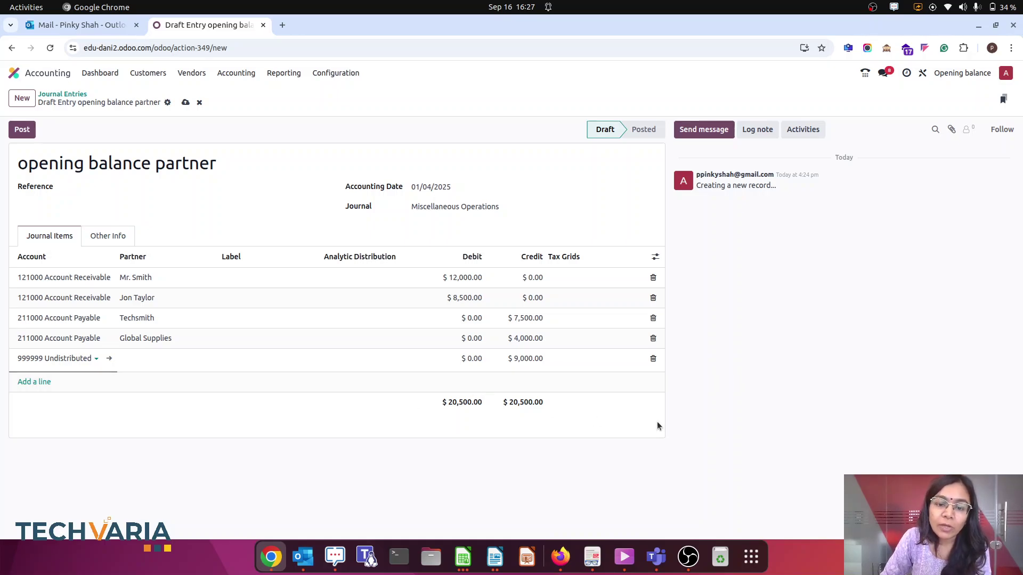
- Save and post the entry, then open the Partner Ledger report
{"action": "left_click", "coordinate": [185, 105]}
{"action": "left_click", "coordinate": [24, 131]}
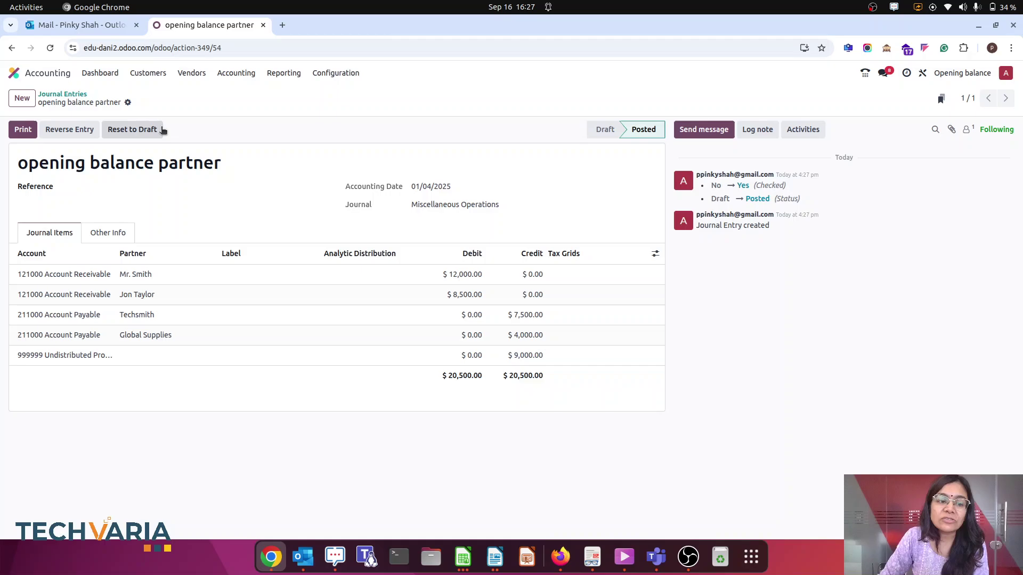
{"action": "left_click", "coordinate": [146, 276]}
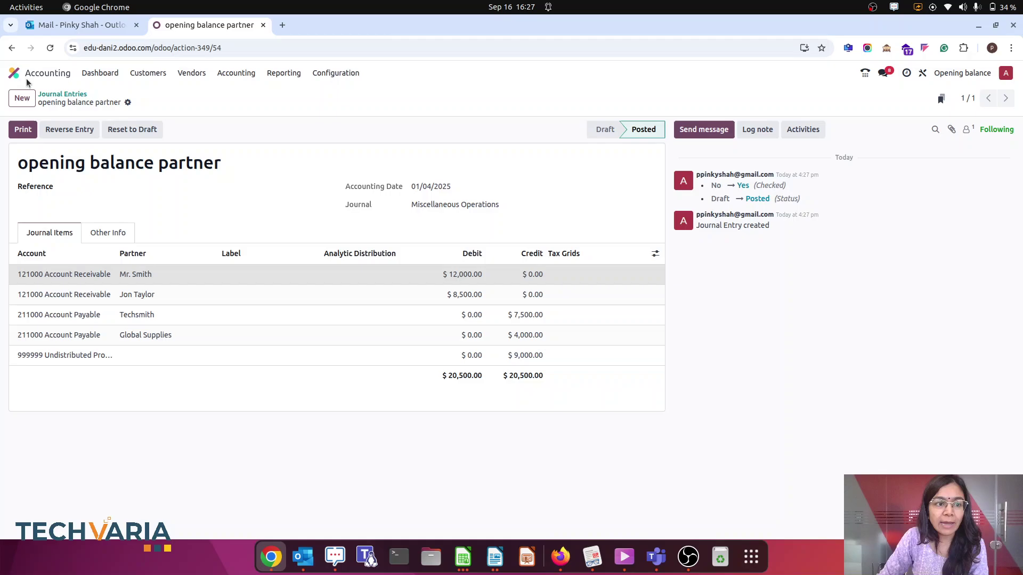
{"action": "left_click", "coordinate": [296, 75]}
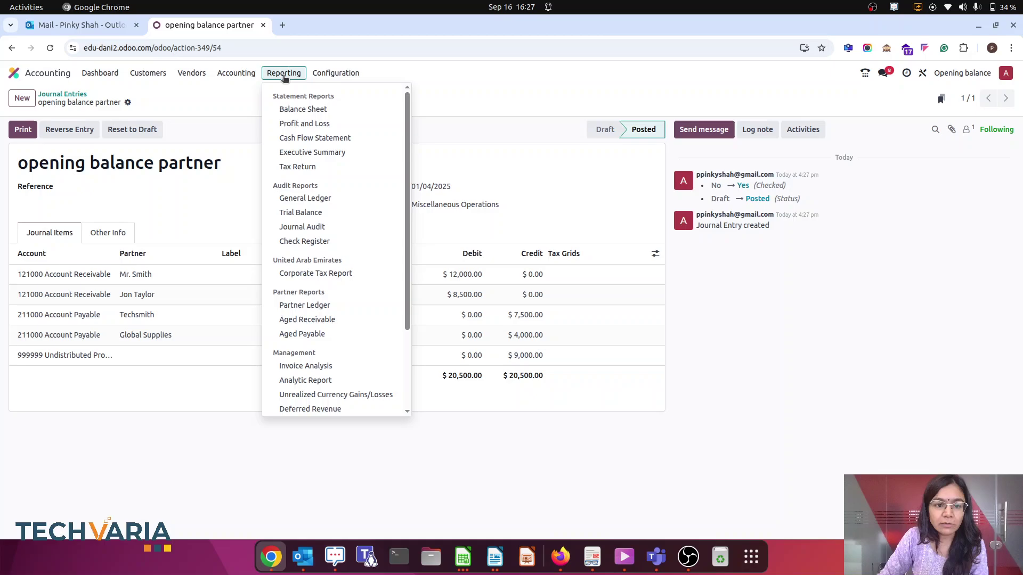
{"action": "left_click", "coordinate": [305, 306]}
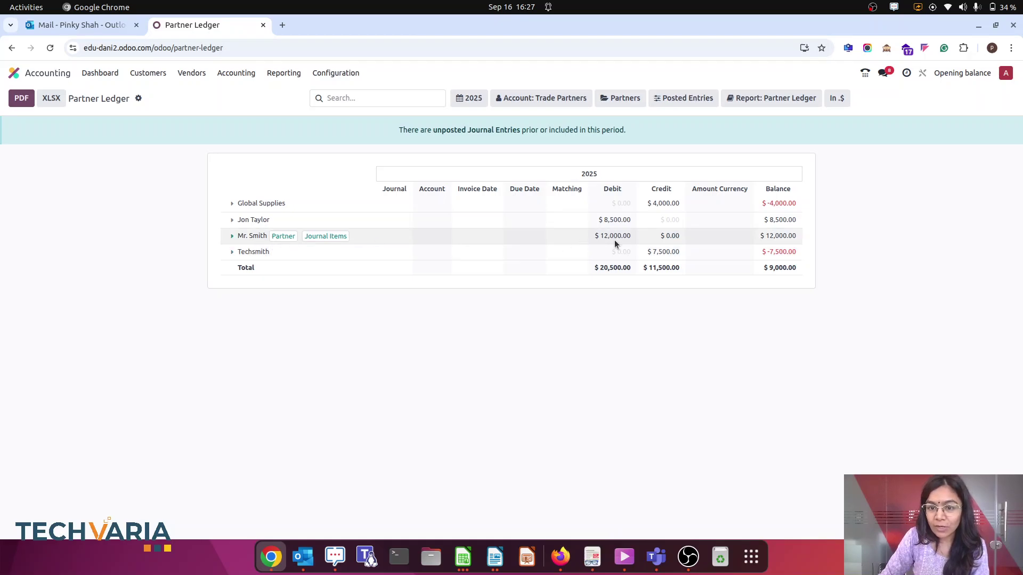
- Search customers for the second customer and open their record, showing an $8,500.00 statement
{"action": "left_click", "coordinate": [151, 75]}
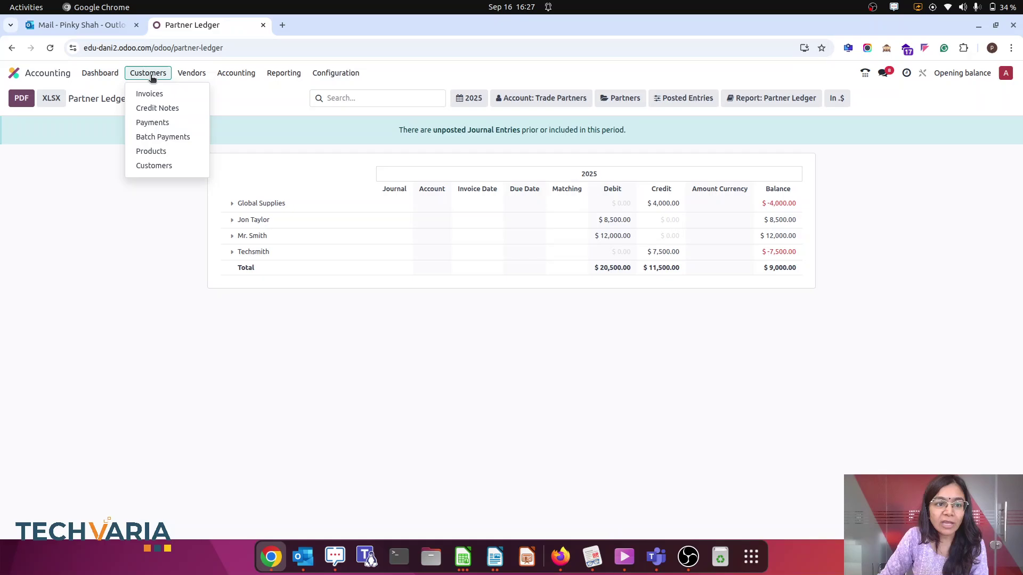
{"action": "left_click", "coordinate": [15, 74]}
{"action": "type", "text": "c"}
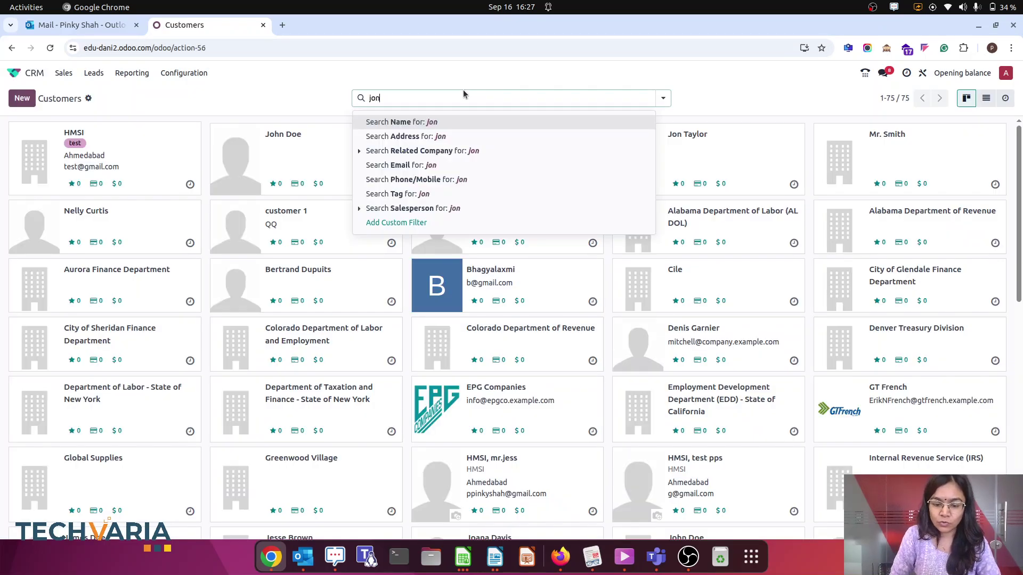
{"action": "key", "text": "Return"}
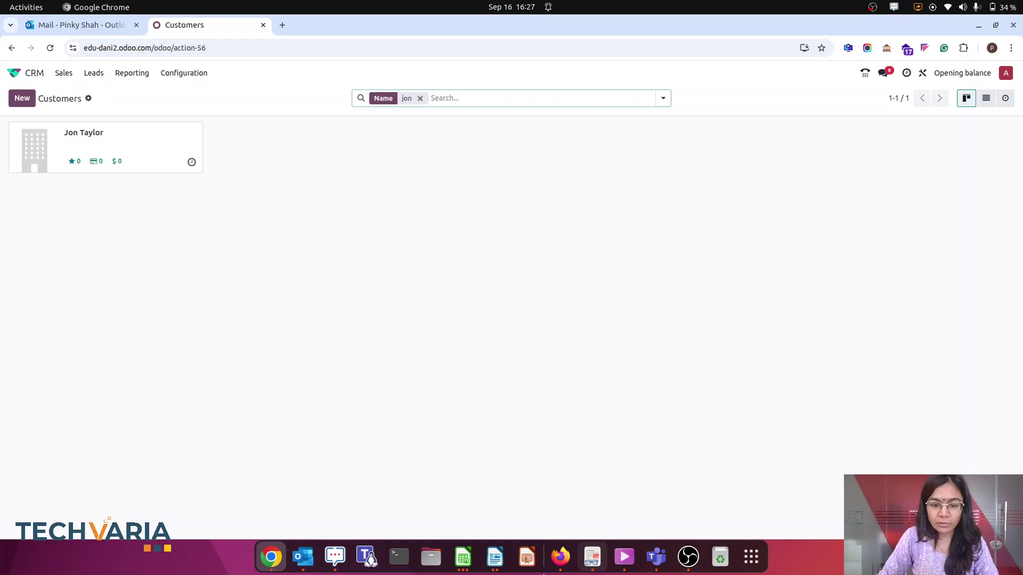
{"action": "left_click", "coordinate": [465, 566]}
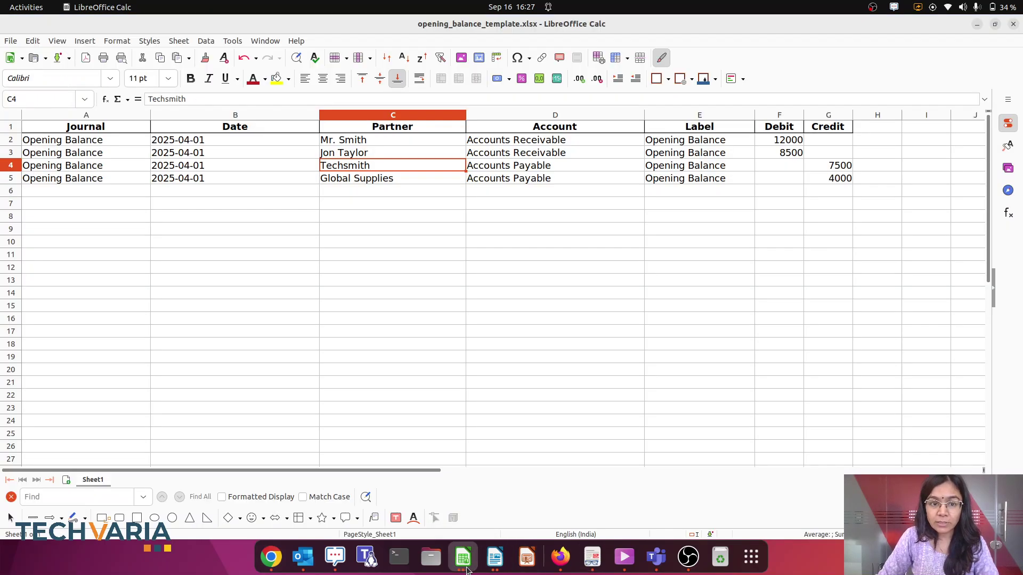
{"action": "left_click", "coordinate": [272, 557]}
{"action": "left_click", "coordinate": [125, 143]}
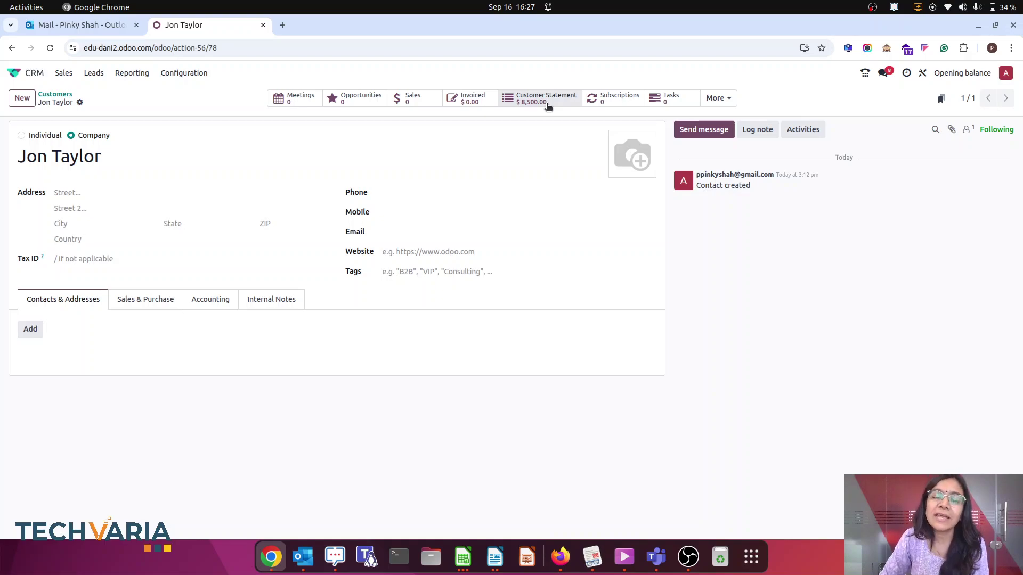
{"action": "left_click", "coordinate": [872, 7]}
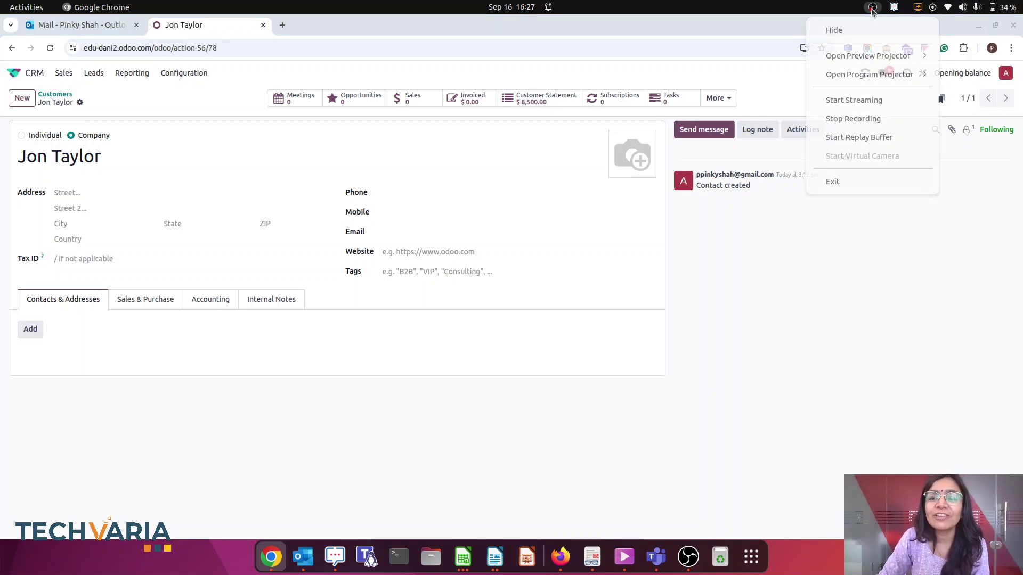